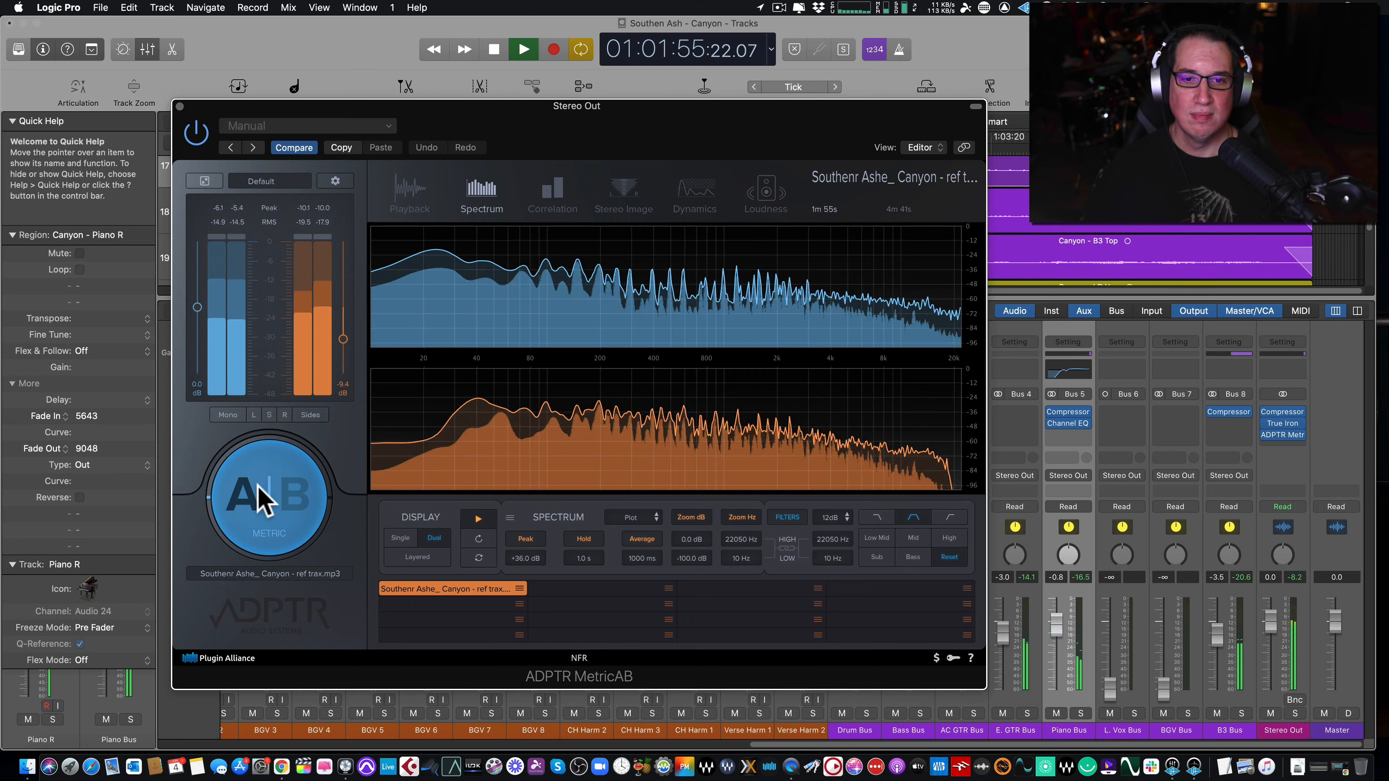
# - Play and stop the loop section with MetricAB switched to the reference and examine the low end of both spectra
pyautogui.moveTo(632, 106); pyautogui.dragTo(624, 127)
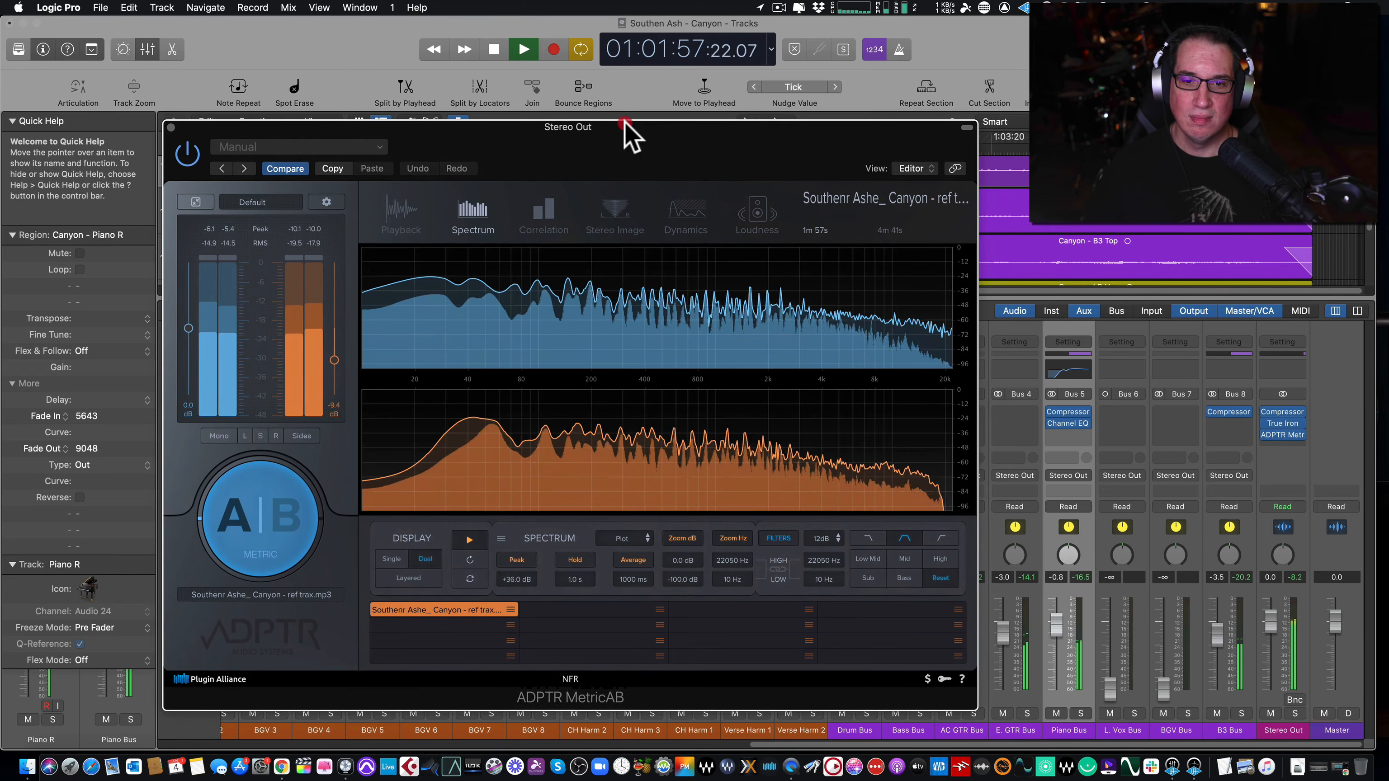
pyautogui.press('space')
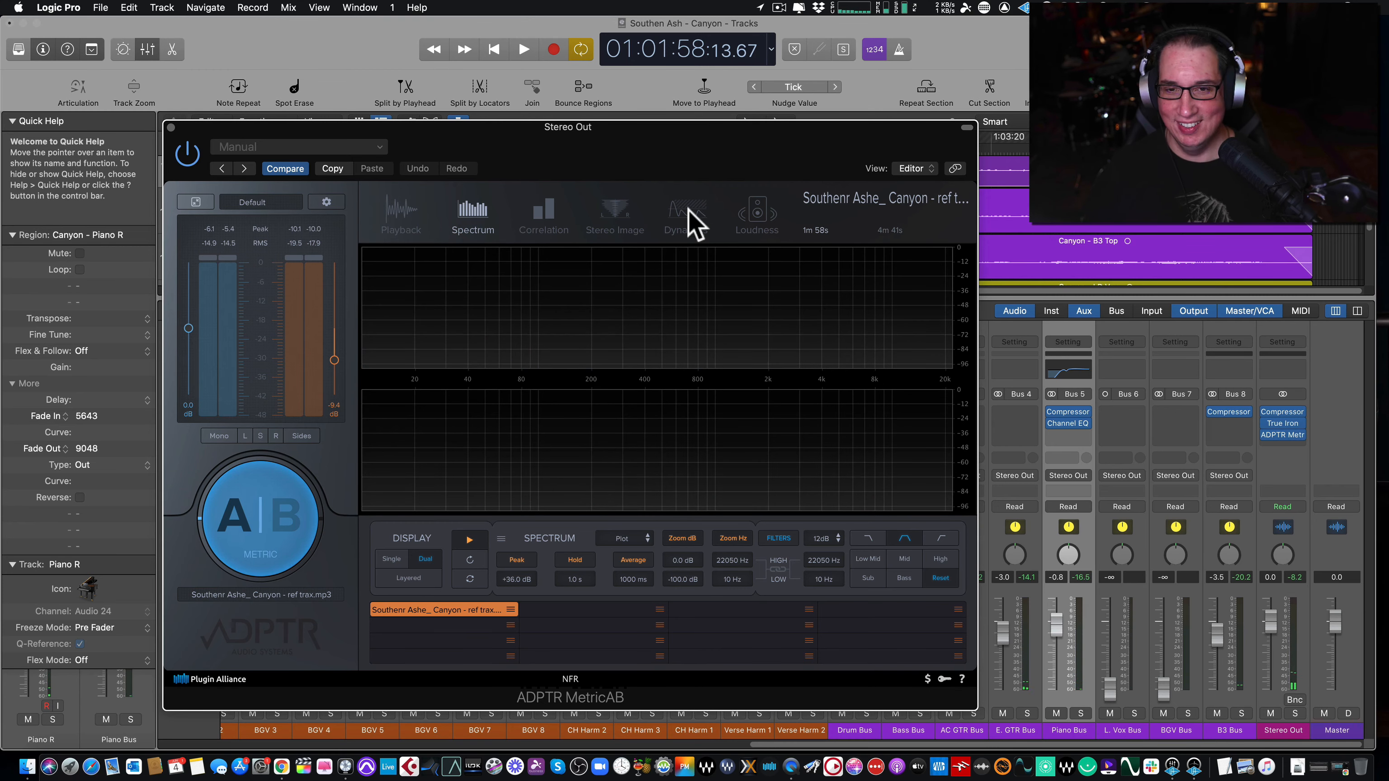
pyautogui.moveTo(659, 145); pyautogui.dragTo(658, 141)
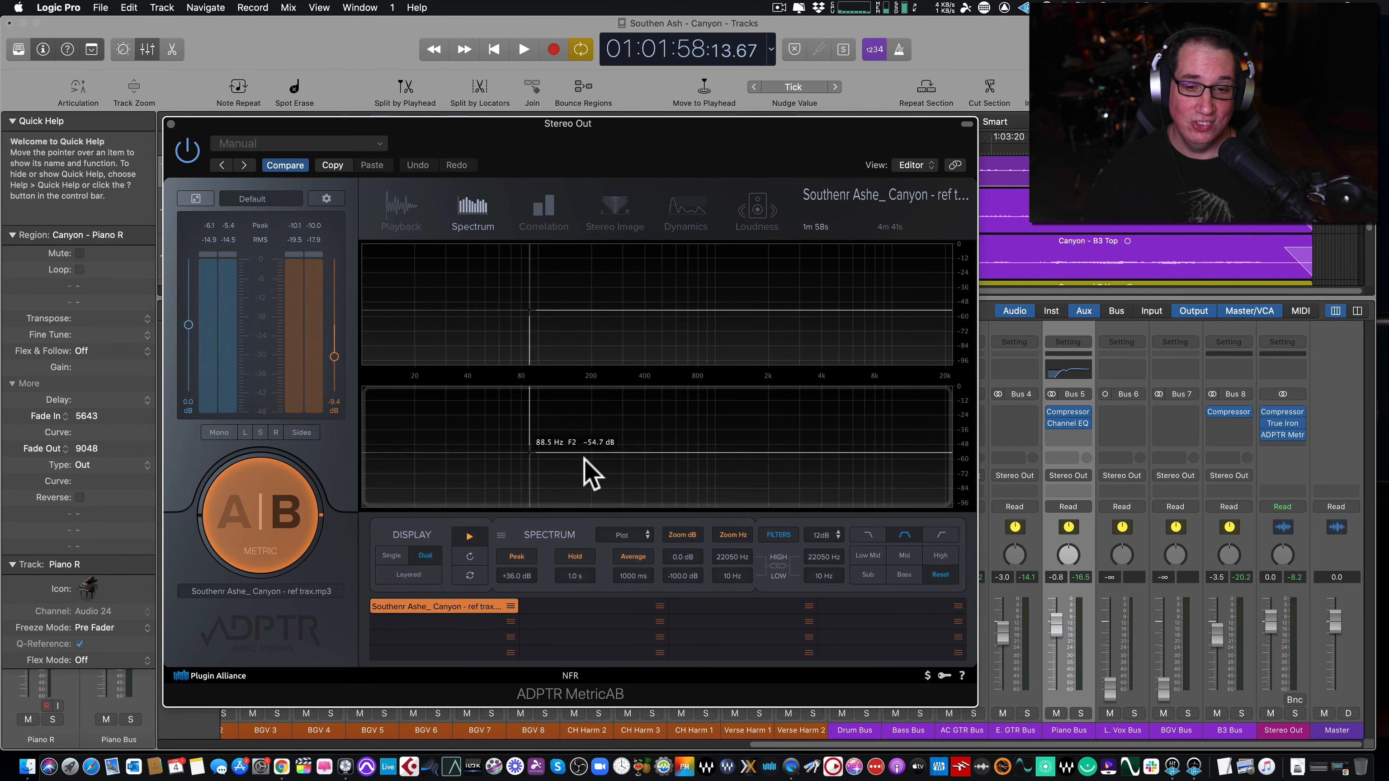
pyautogui.press('space')
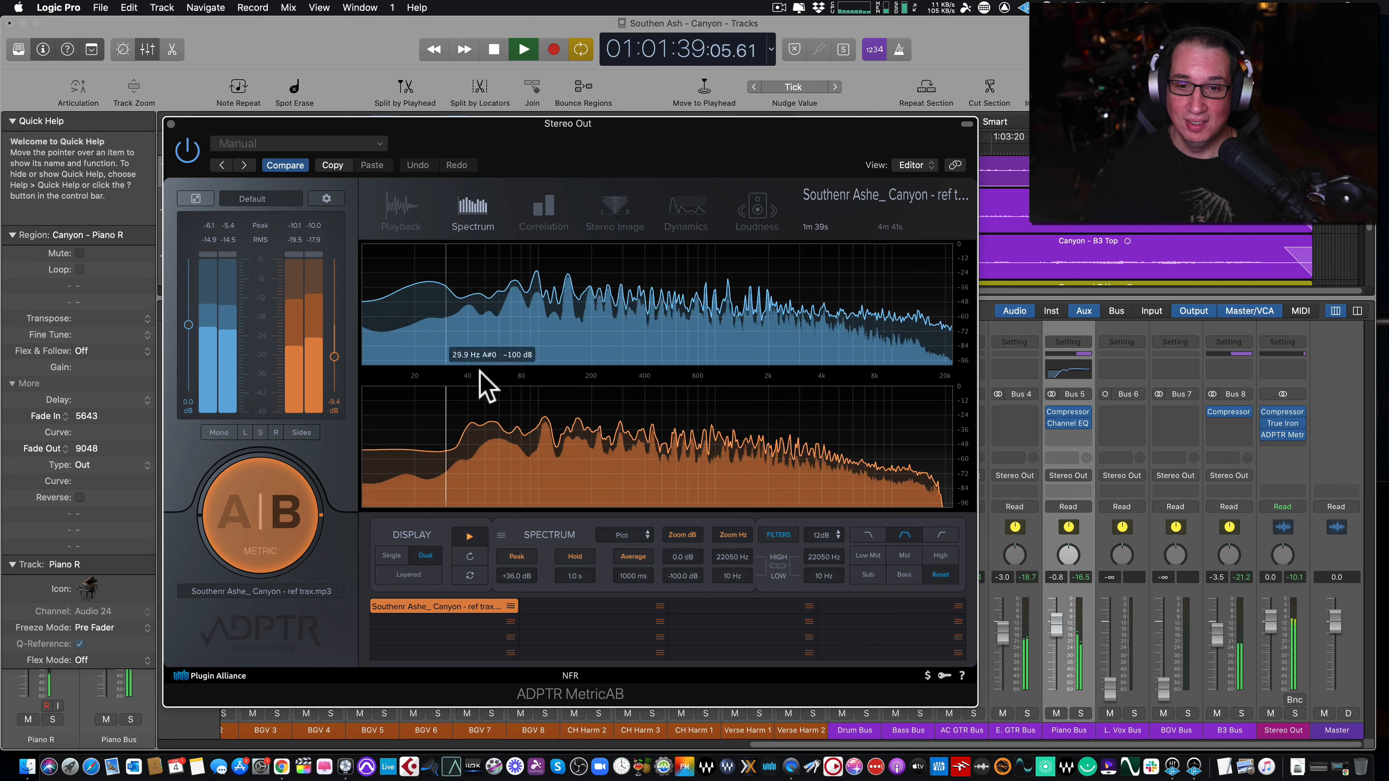
pyautogui.press('space')
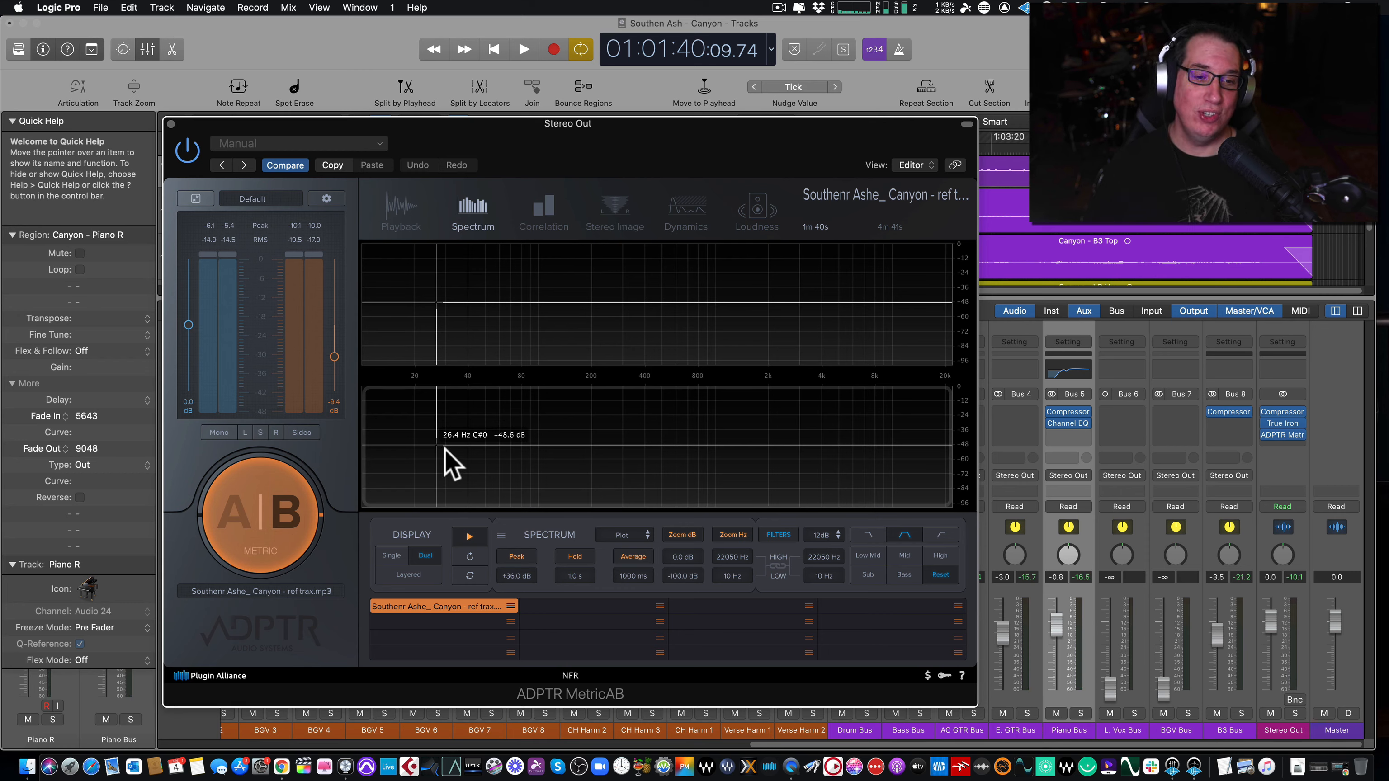
pyautogui.press('space')
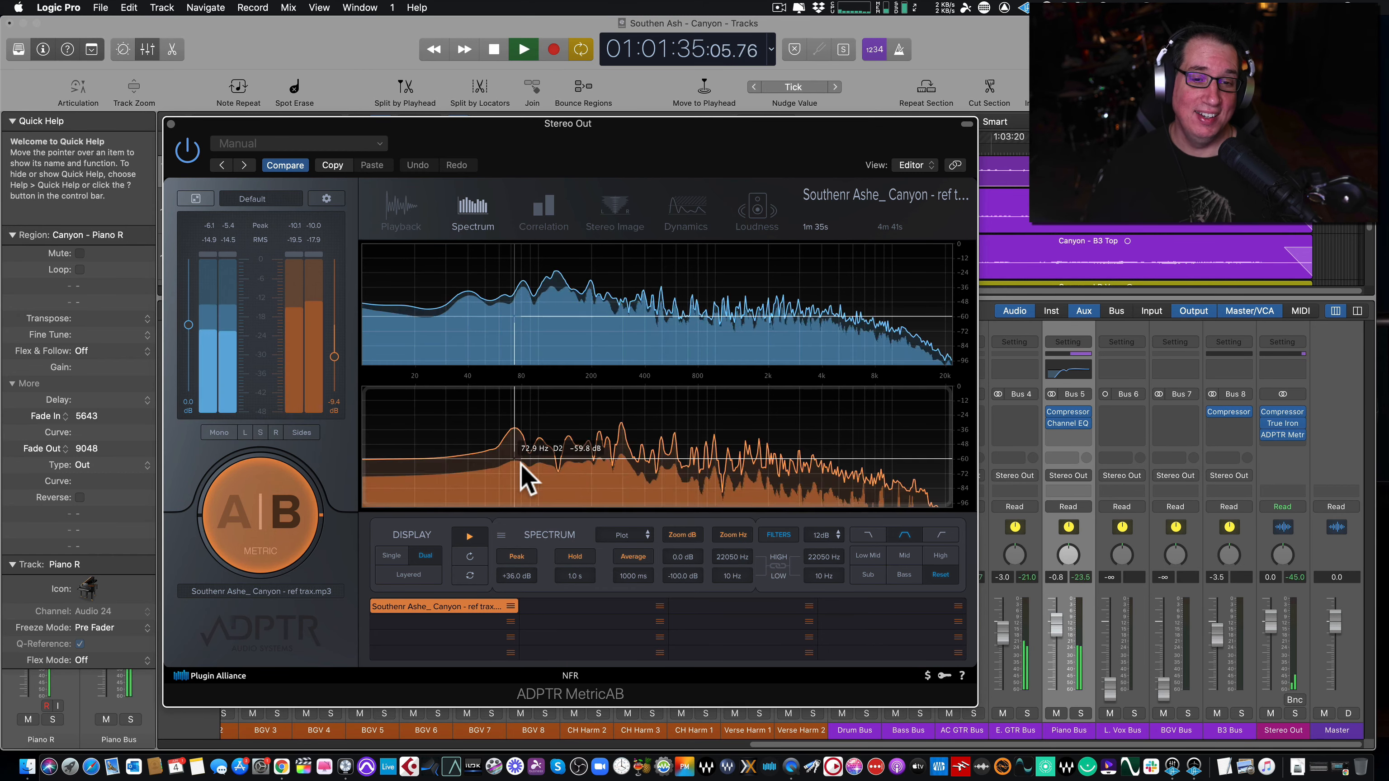
# - Alternate MetricAB between the mix and the reference during playback, finish on the mix and close the plug-in window
pyautogui.click(237, 515)
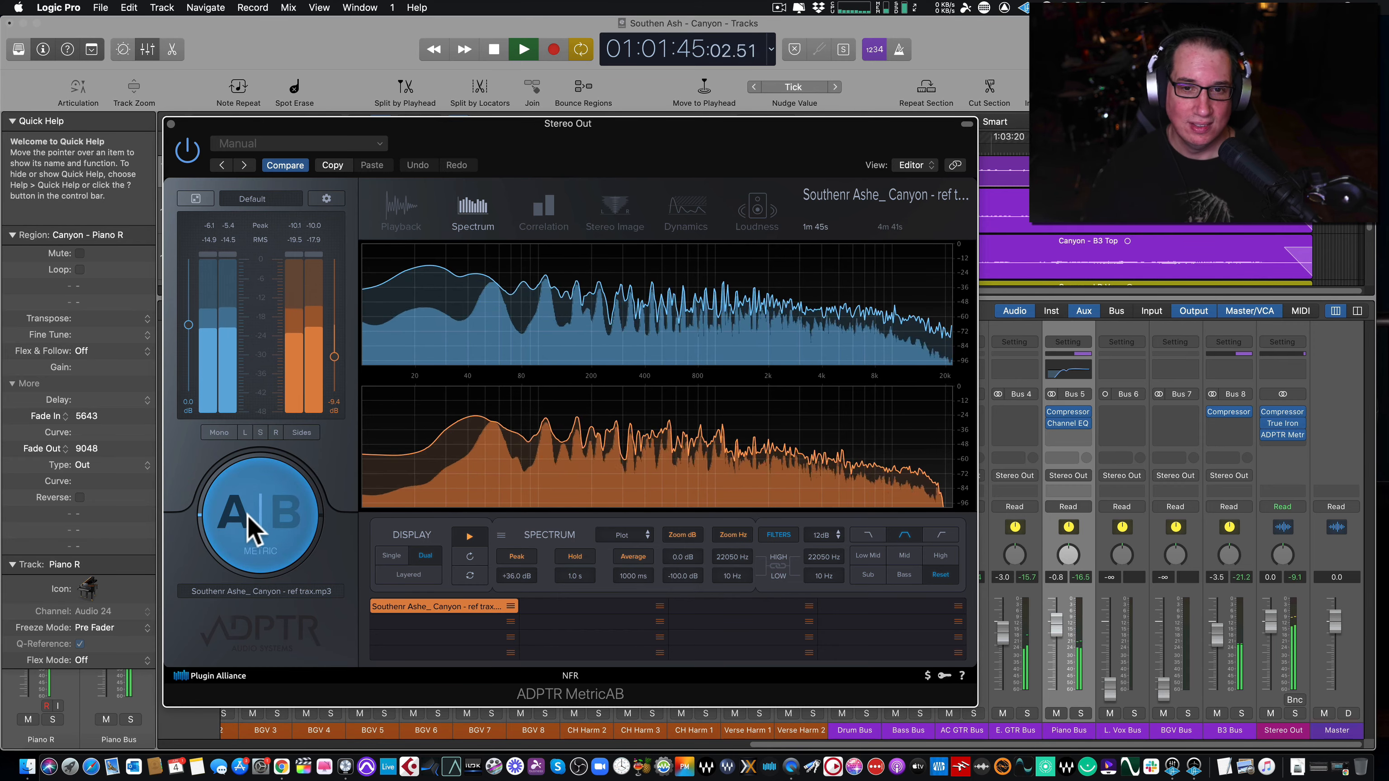
pyautogui.click(260, 526)
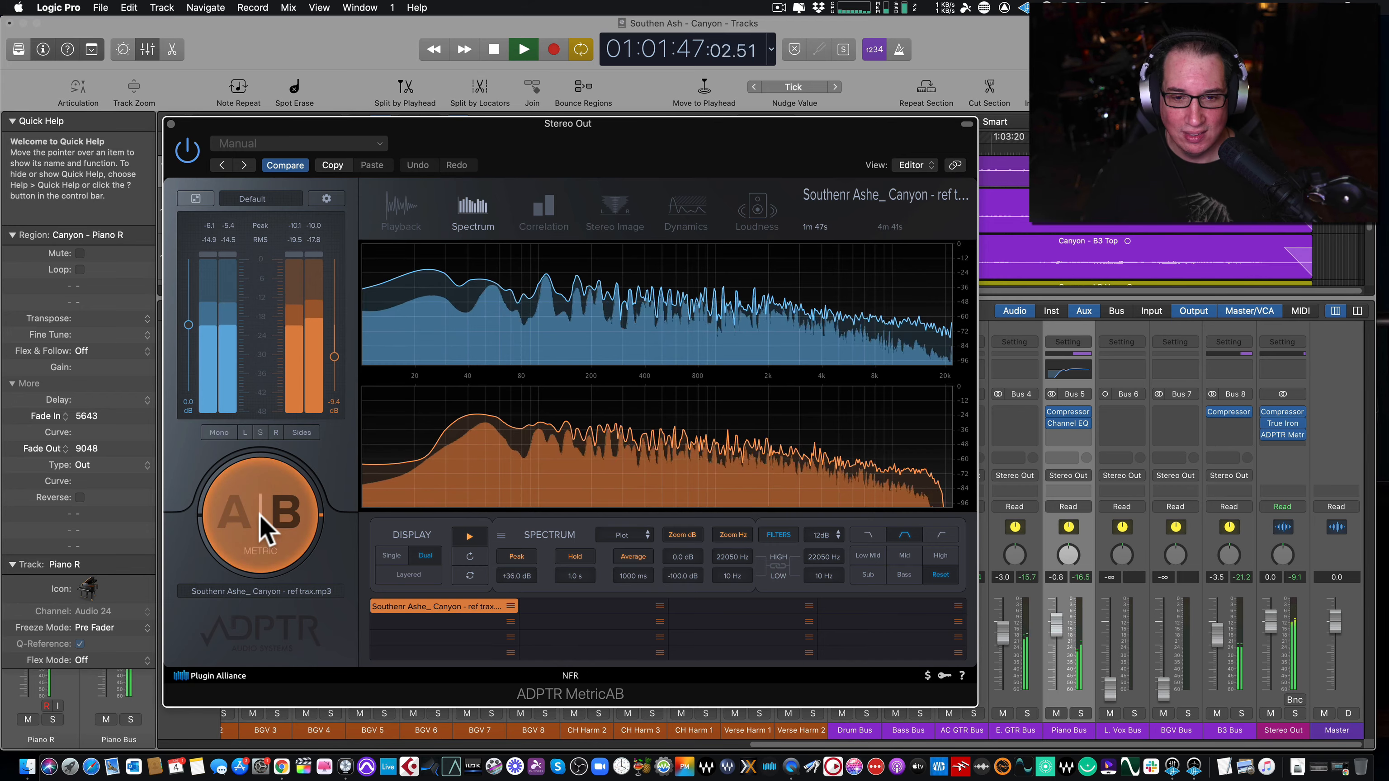
pyautogui.click(261, 527)
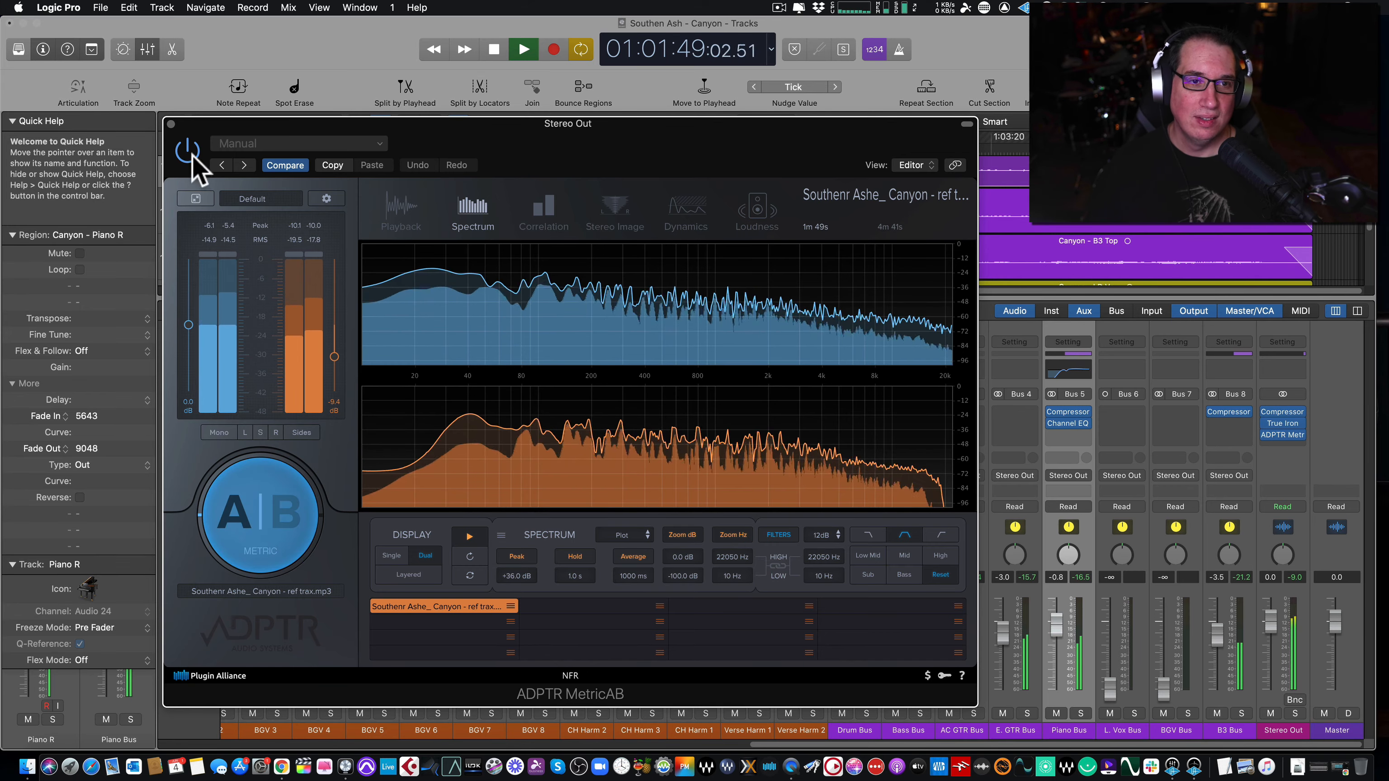
pyautogui.click(171, 123)
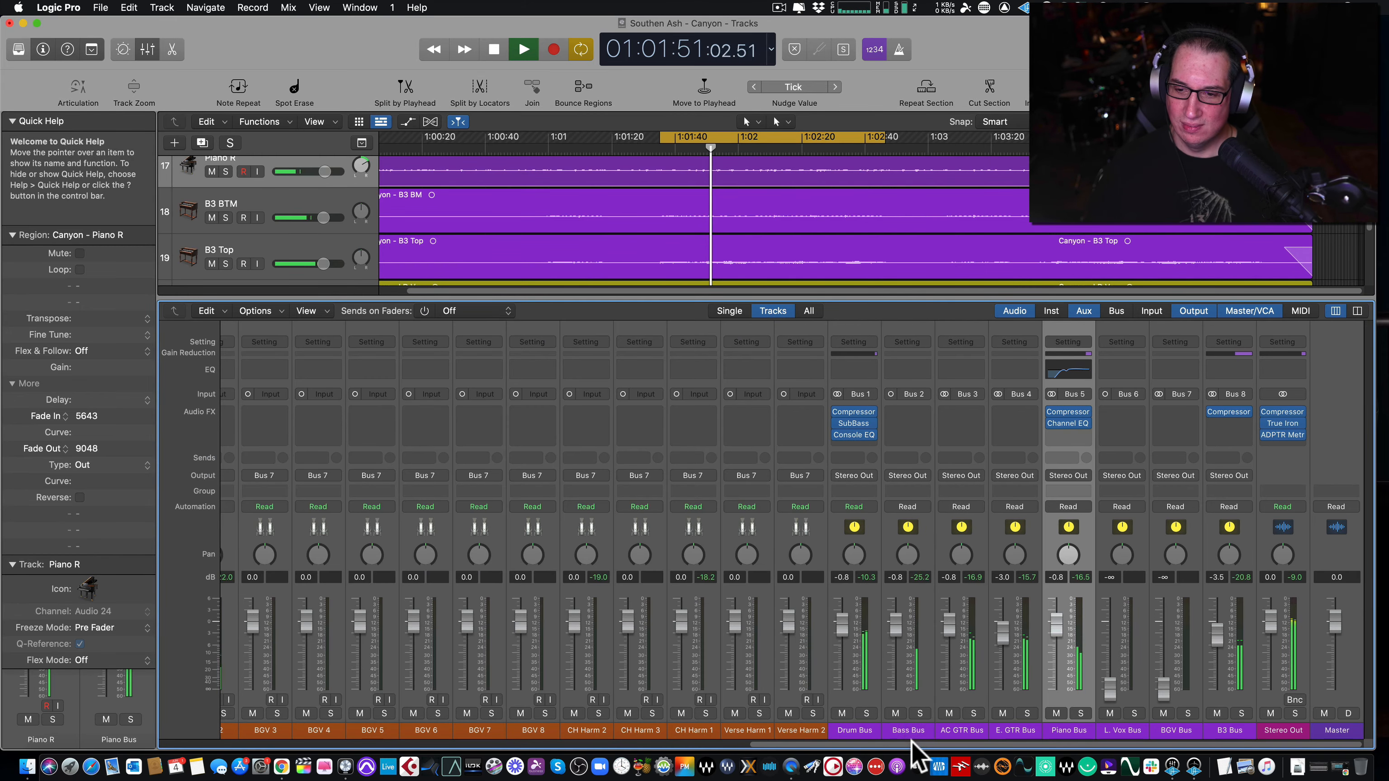
# - Look over the mixer channels from the Kick through to the buses and Stereo Out during playback
pyautogui.moveTo(918, 744); pyautogui.dragTo(83, 697)
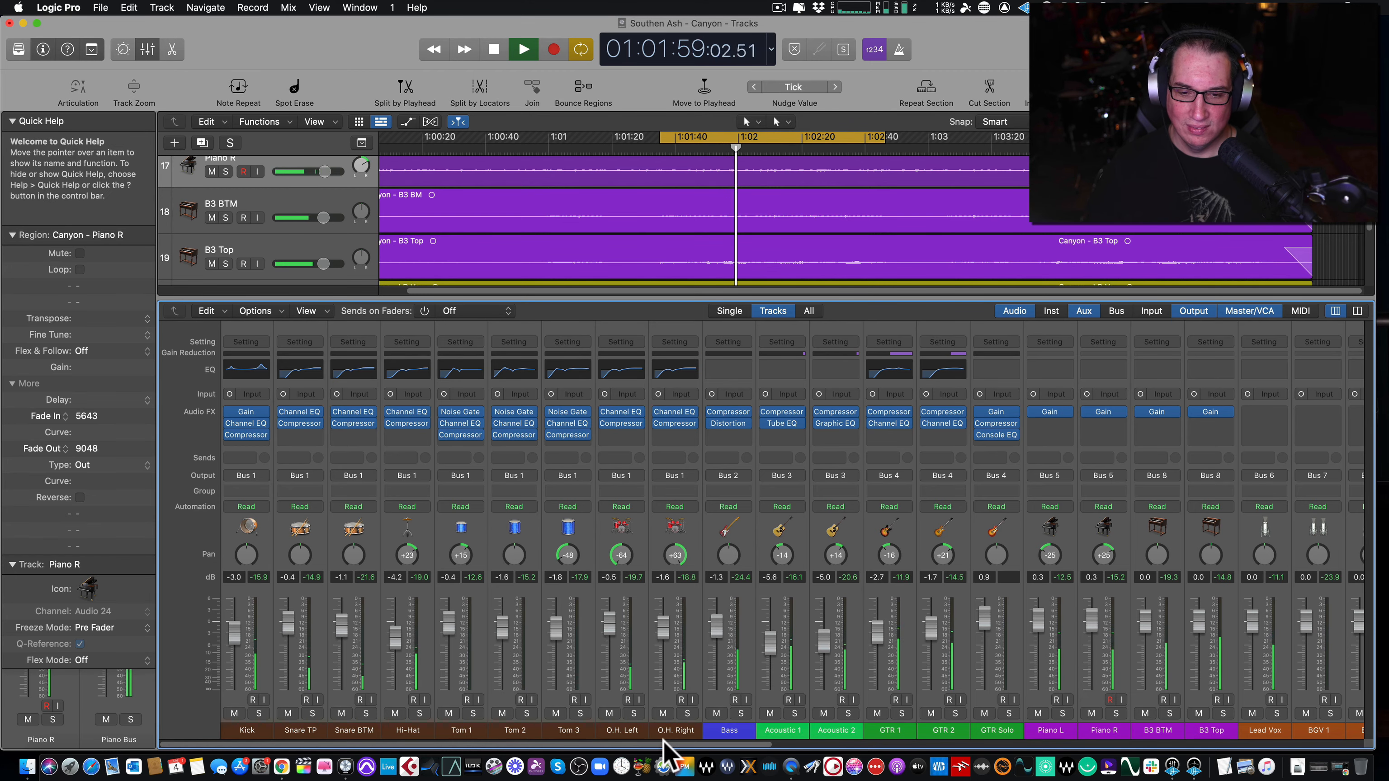
pyautogui.moveTo(663, 742); pyautogui.dragTo(954, 745)
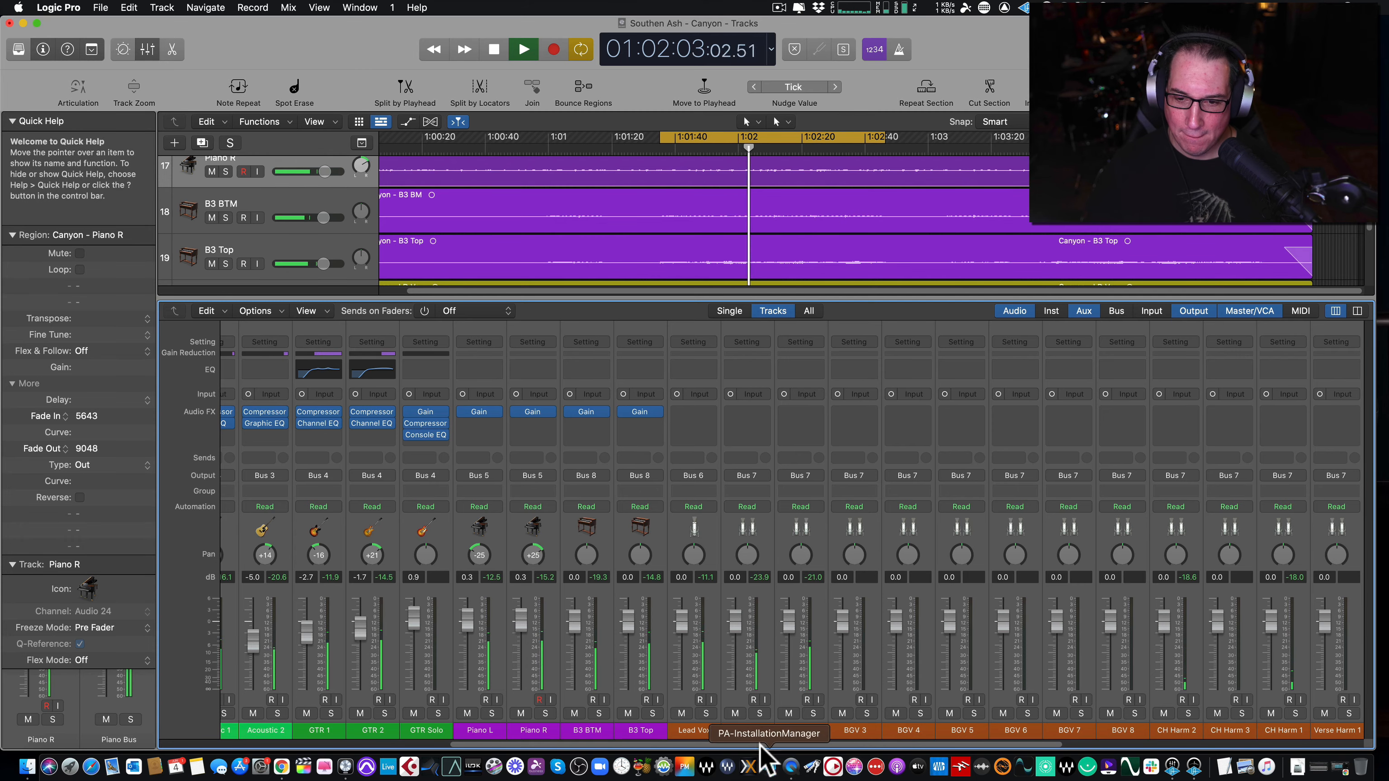
pyautogui.moveTo(762, 745); pyautogui.dragTo(1211, 727)
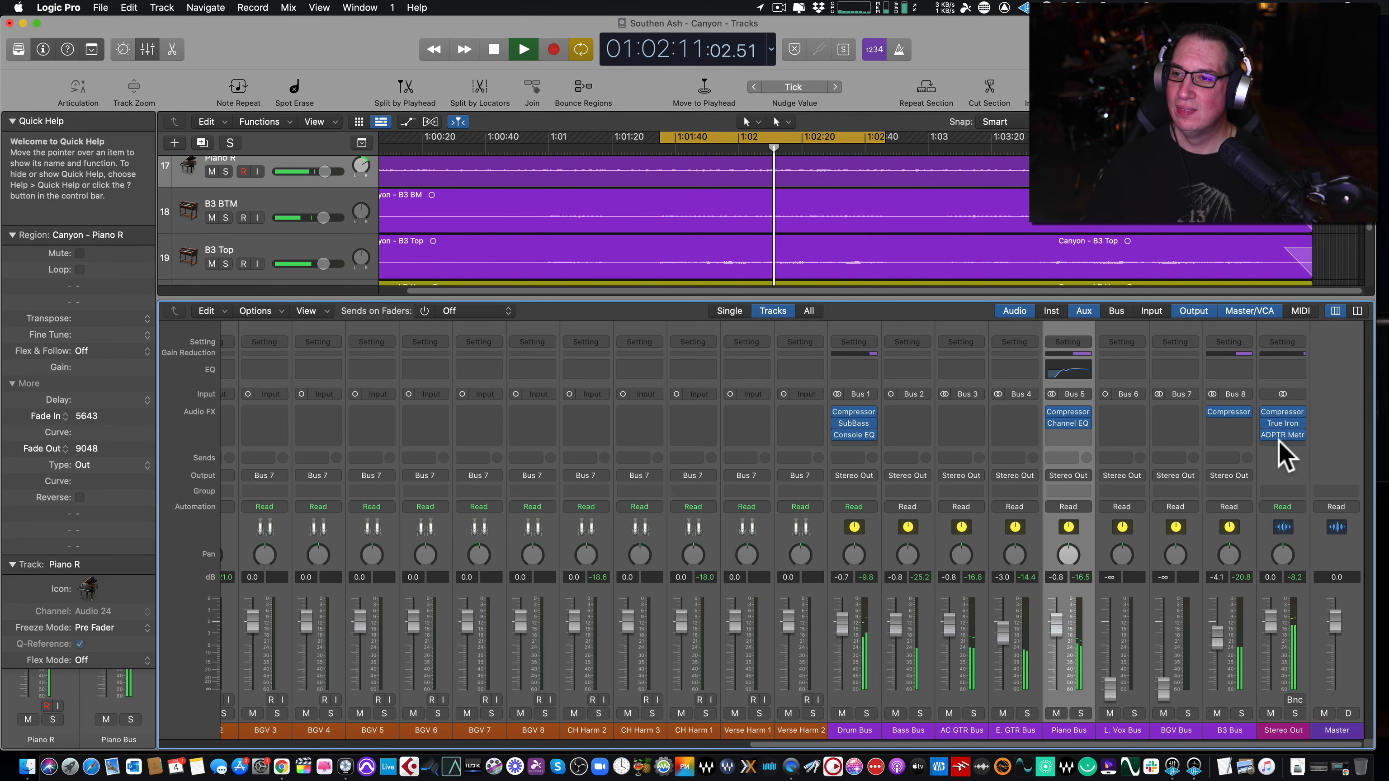
# - Reopen MetricAB on the Stereo Out, compare the mix with the reference again and close it
pyautogui.moveTo(1288, 435)
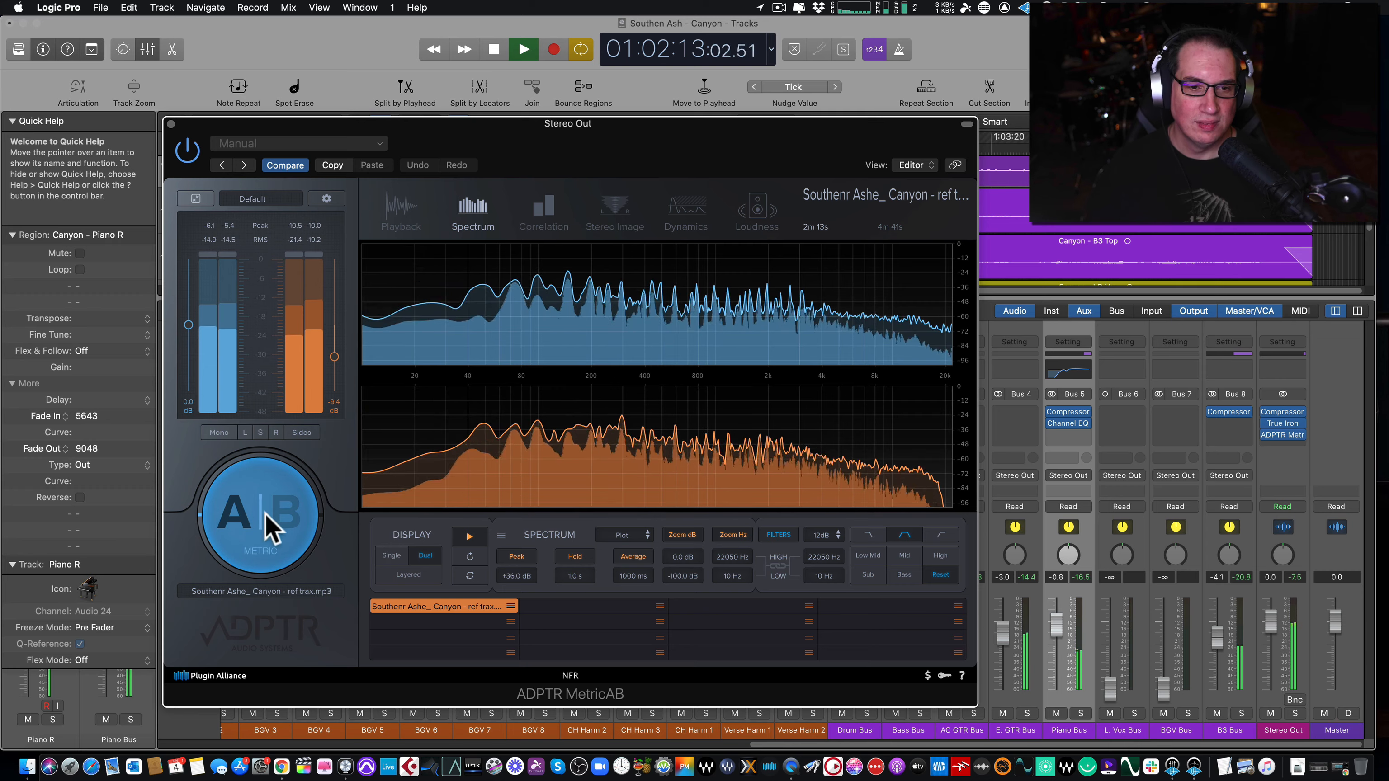
pyautogui.click(271, 528)
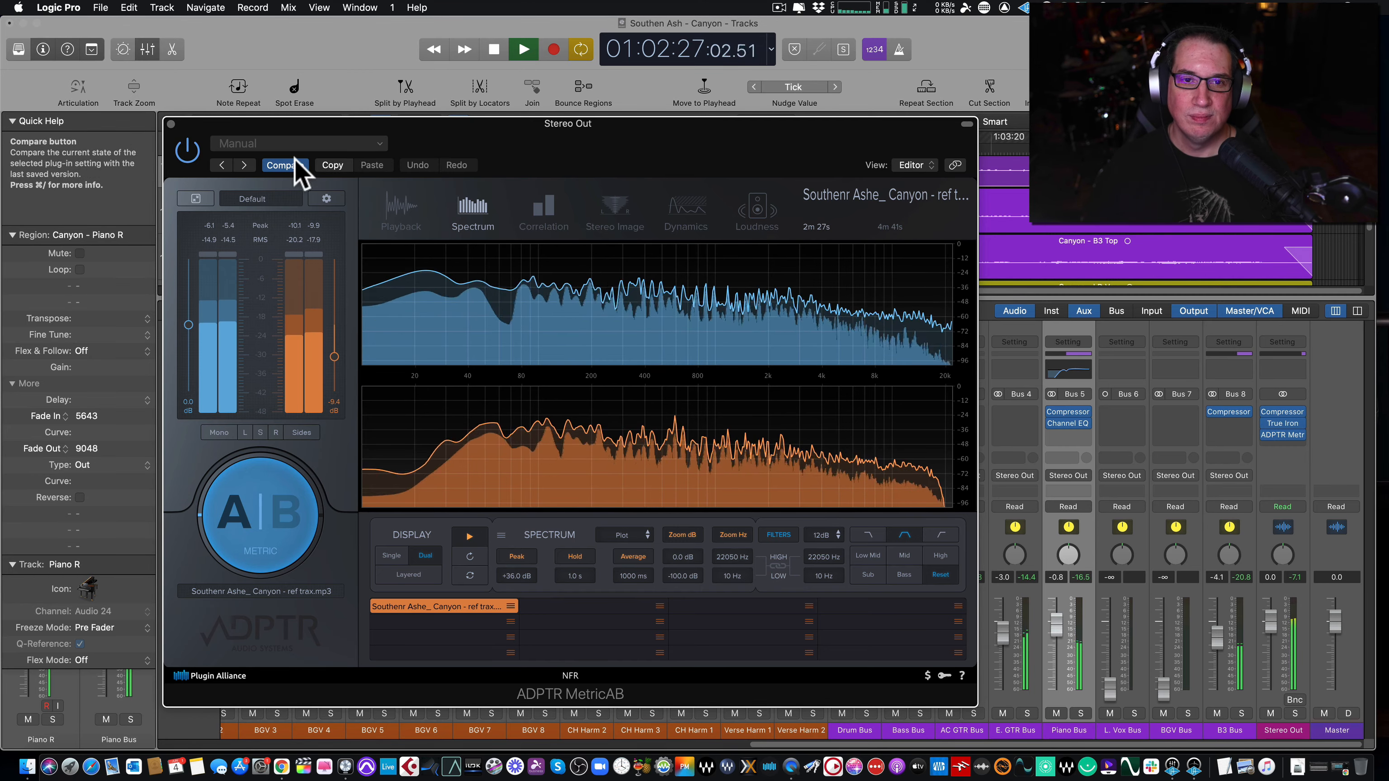
pyautogui.click(171, 124)
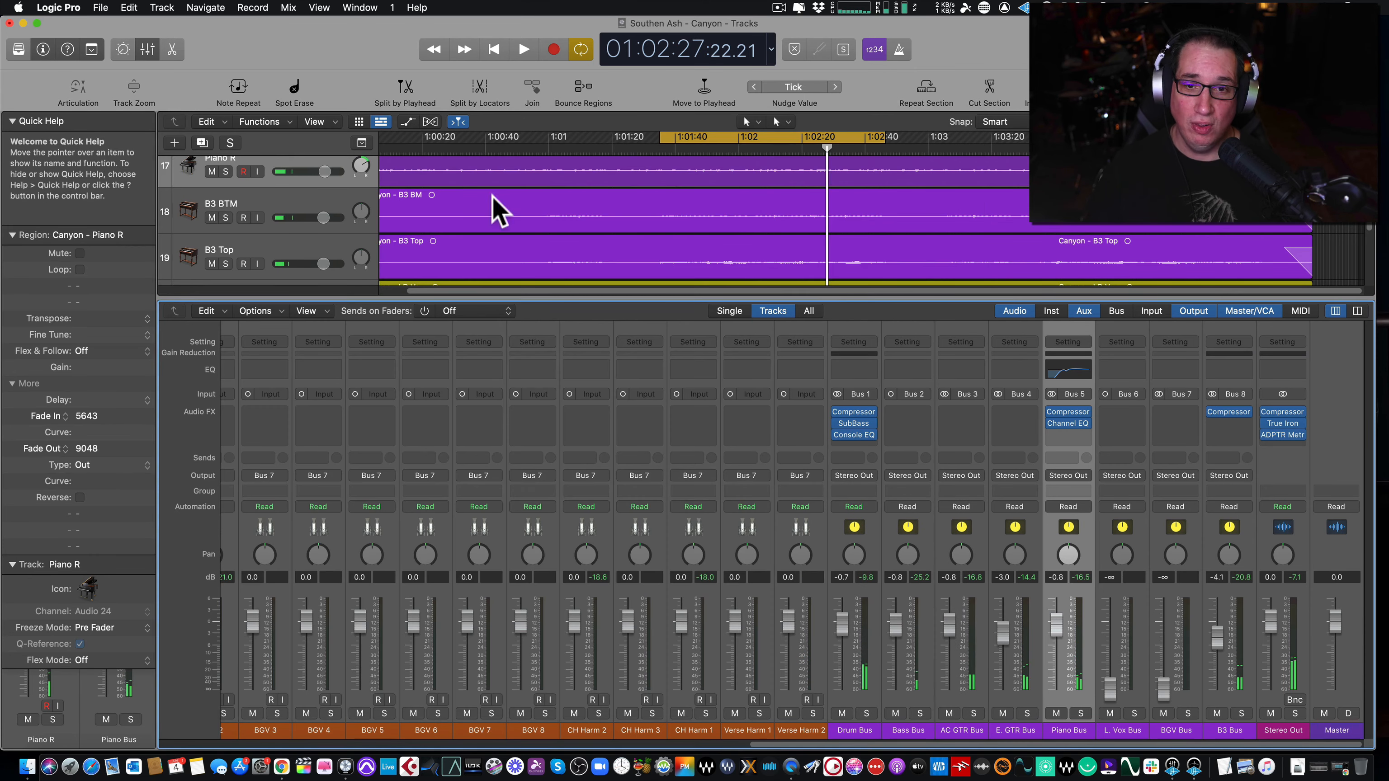
# - Insert a stereo Channel EQ on the Stereo Out and place it ahead of MetricAB in the effects chain
pyautogui.click(1288, 445)
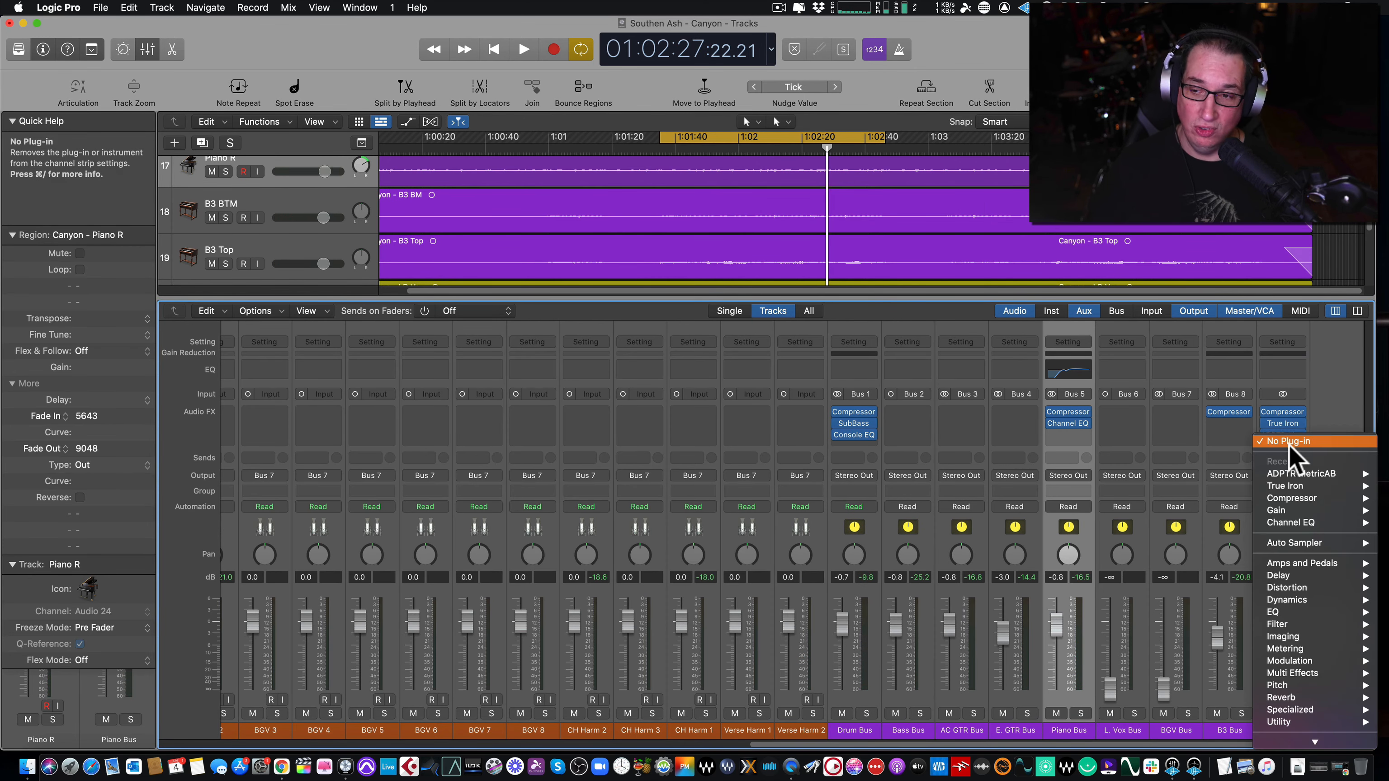
pyautogui.moveTo(1300, 529)
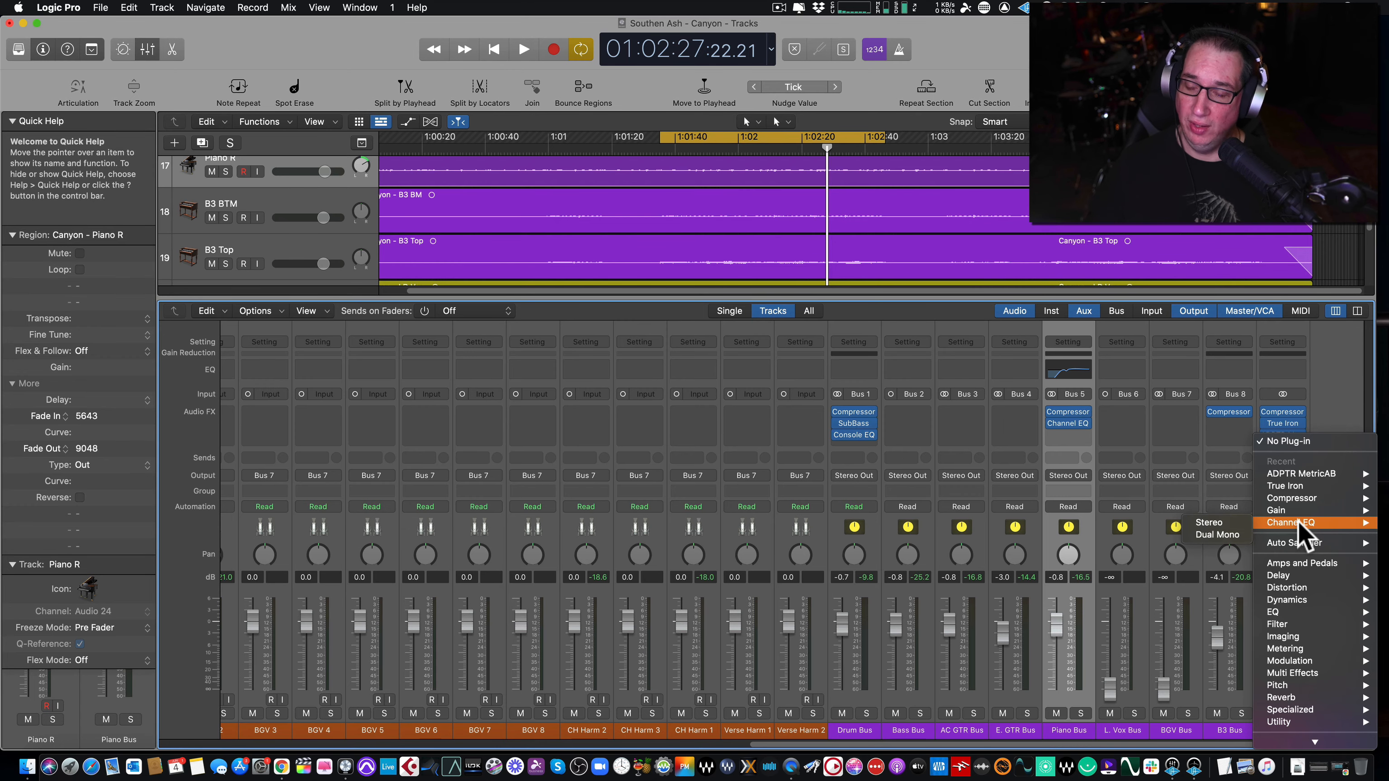
pyautogui.click(1226, 523)
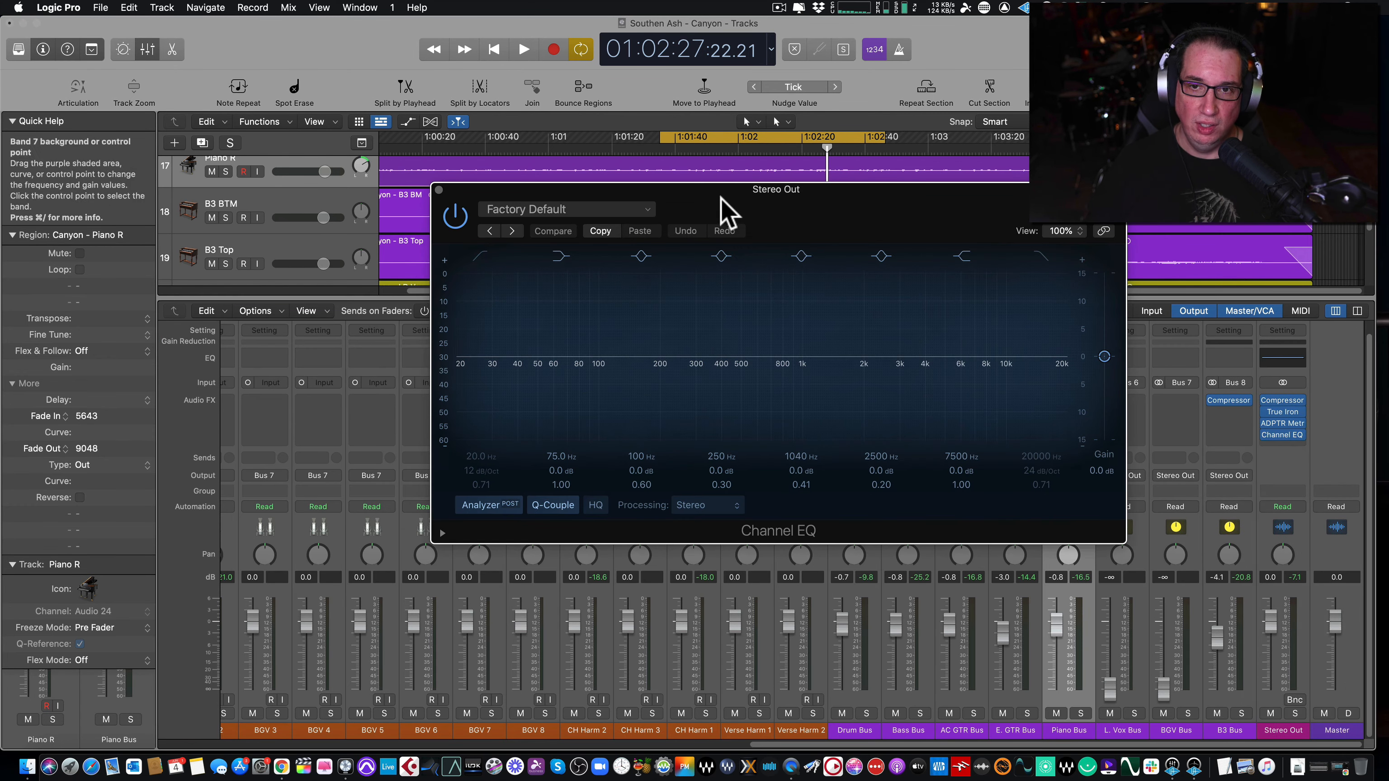
pyautogui.moveTo(722, 211); pyautogui.dragTo(558, 246)
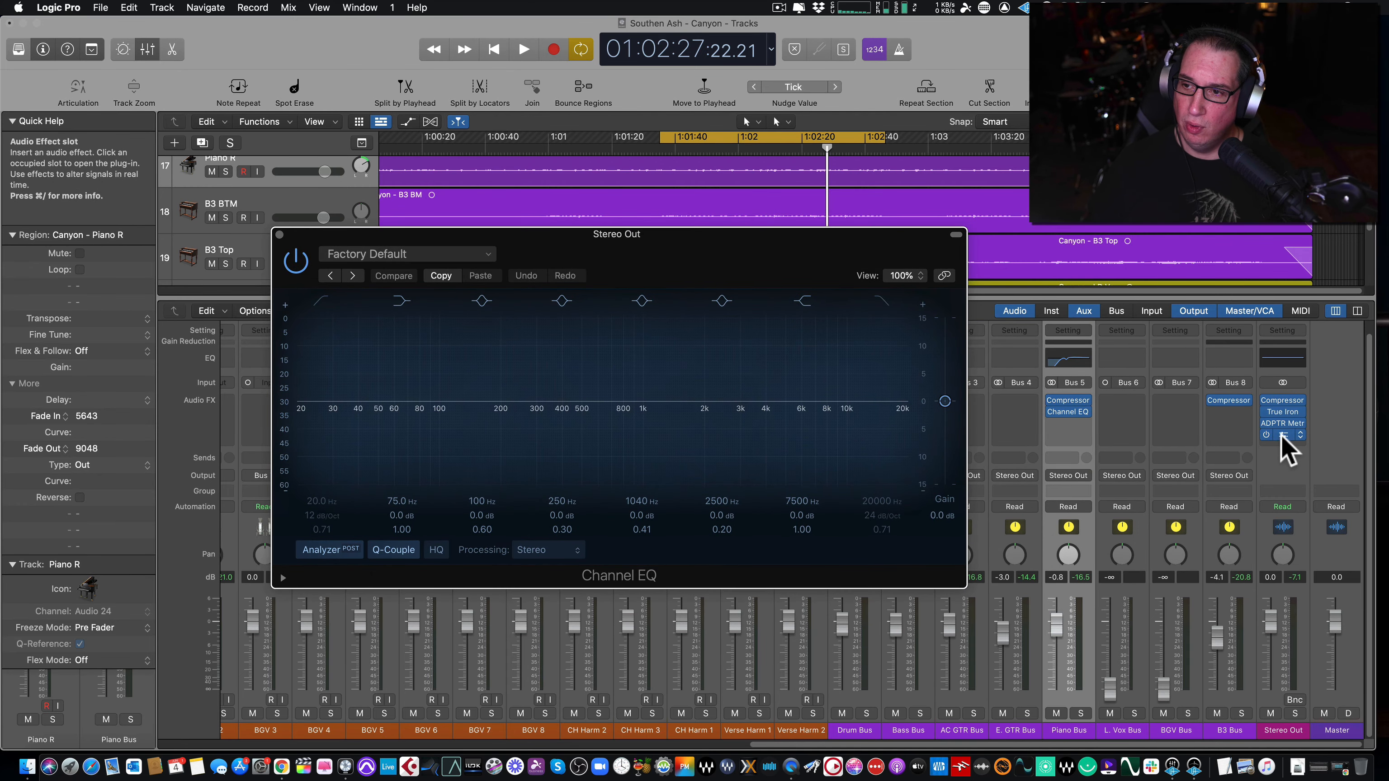
pyautogui.moveTo(1281, 413); pyautogui.dragTo(1280, 416)
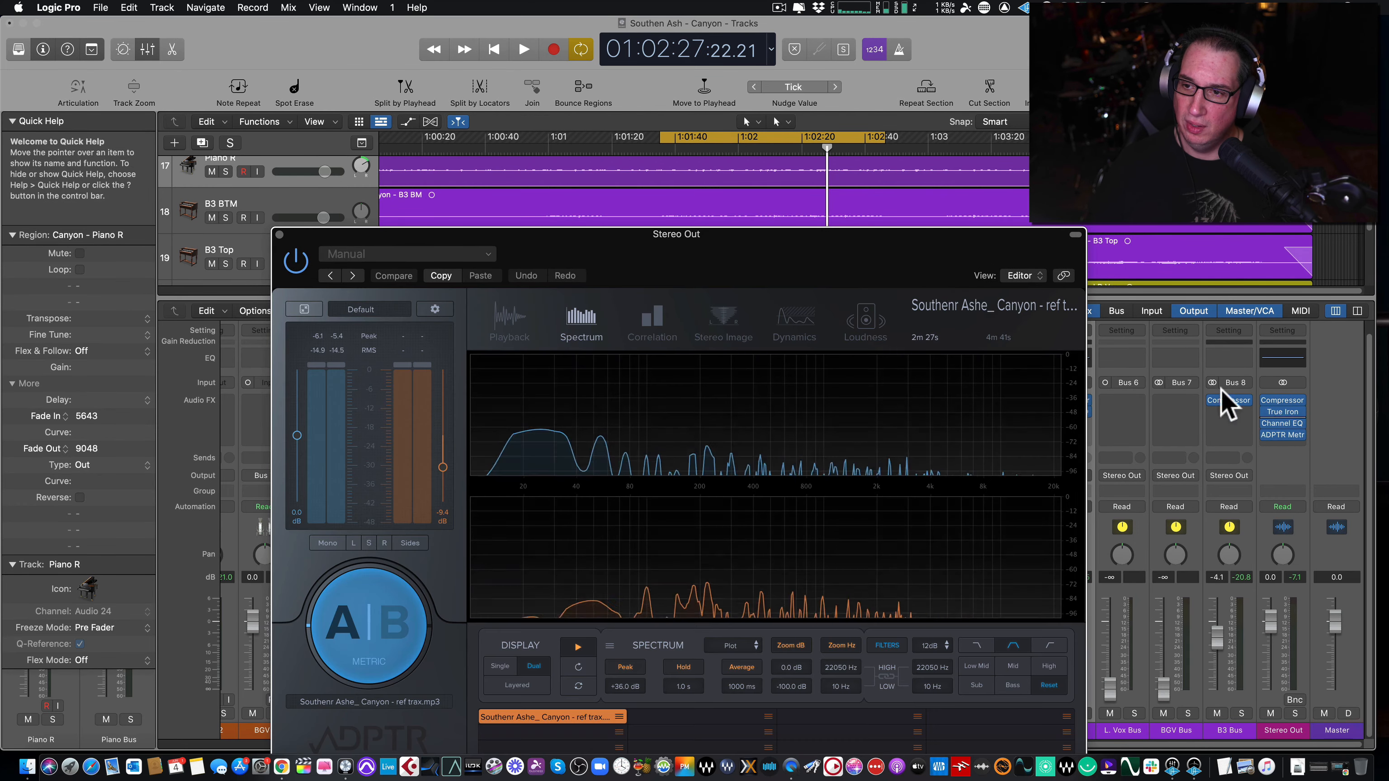
pyautogui.click(283, 237)
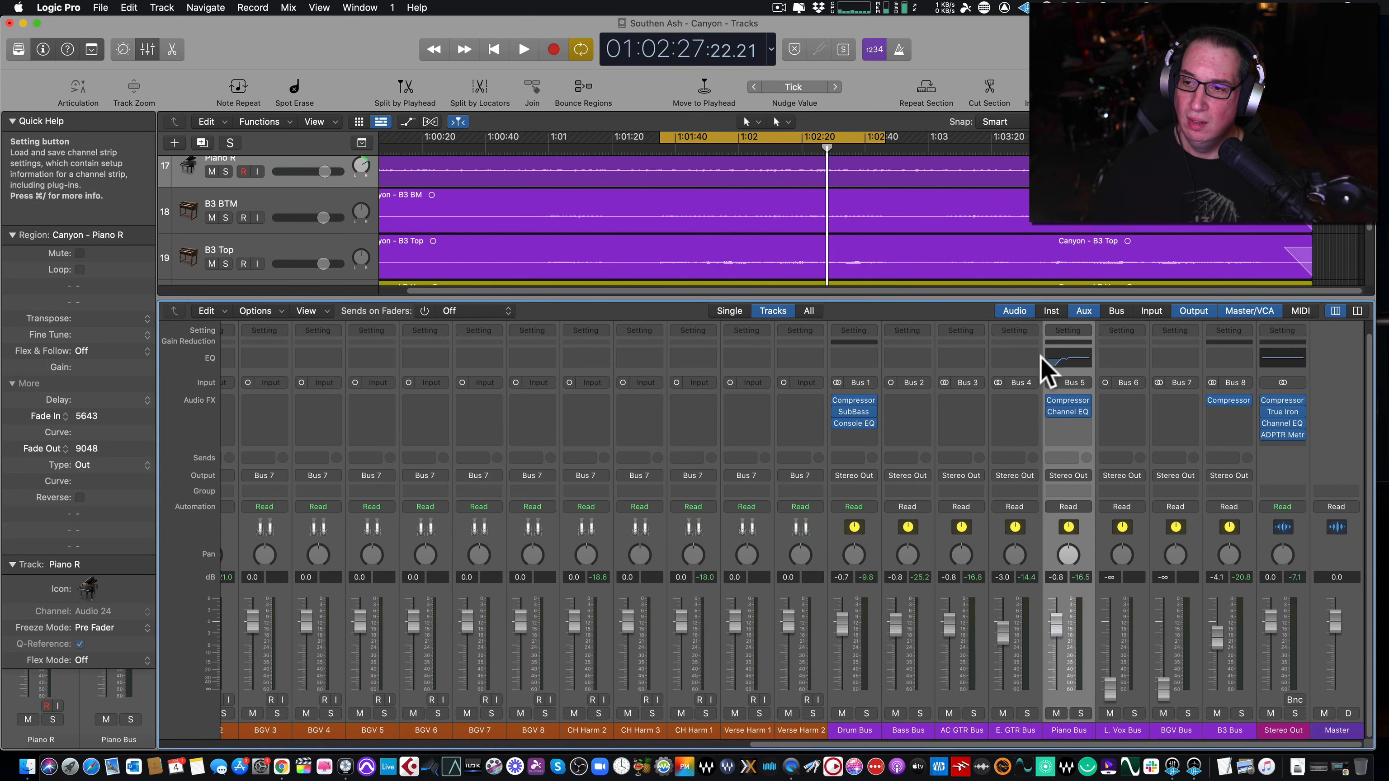
# - Play the loop and cut the Stereo Out Channel EQ's band 5 by 4.3 dB at 1550 Hz
pyautogui.click(1284, 424)
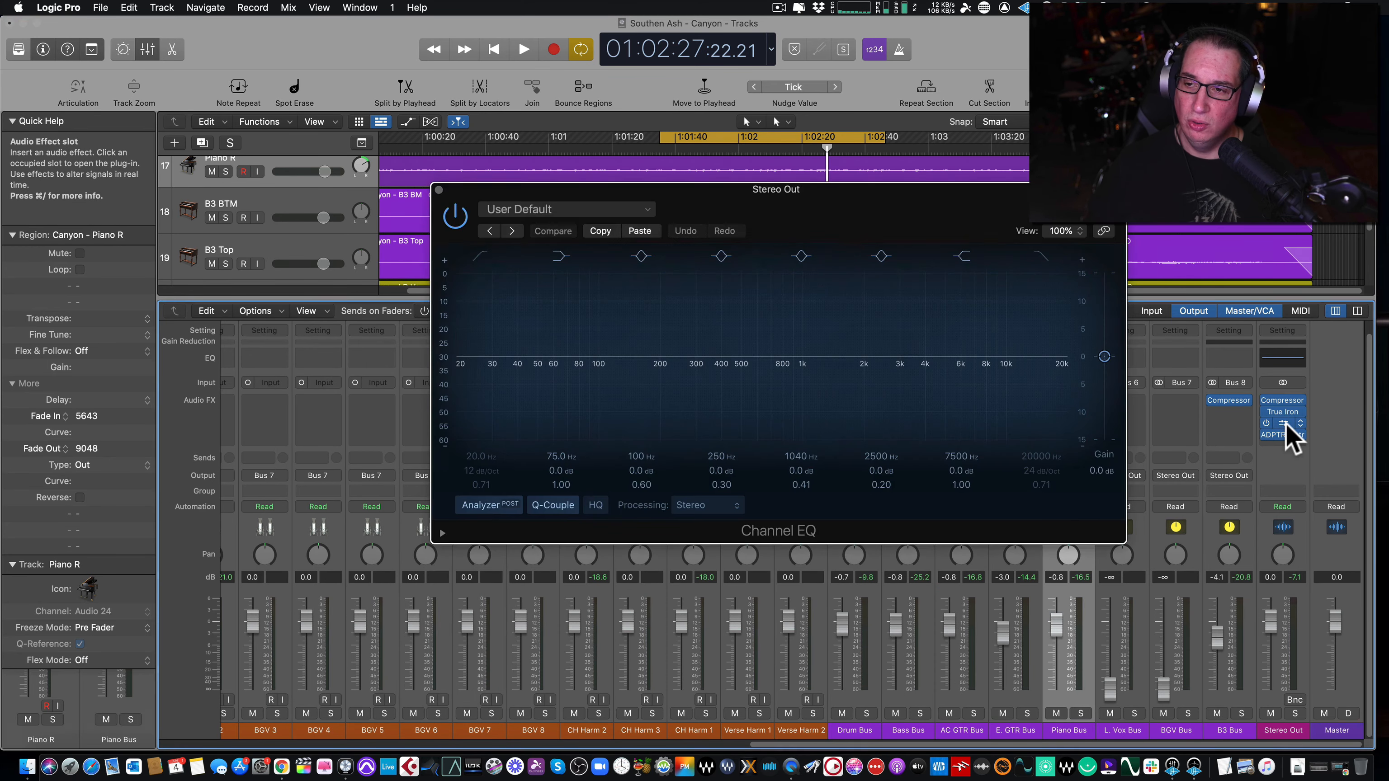
pyautogui.moveTo(809, 188); pyautogui.dragTo(525, 198)
pyautogui.press('space')
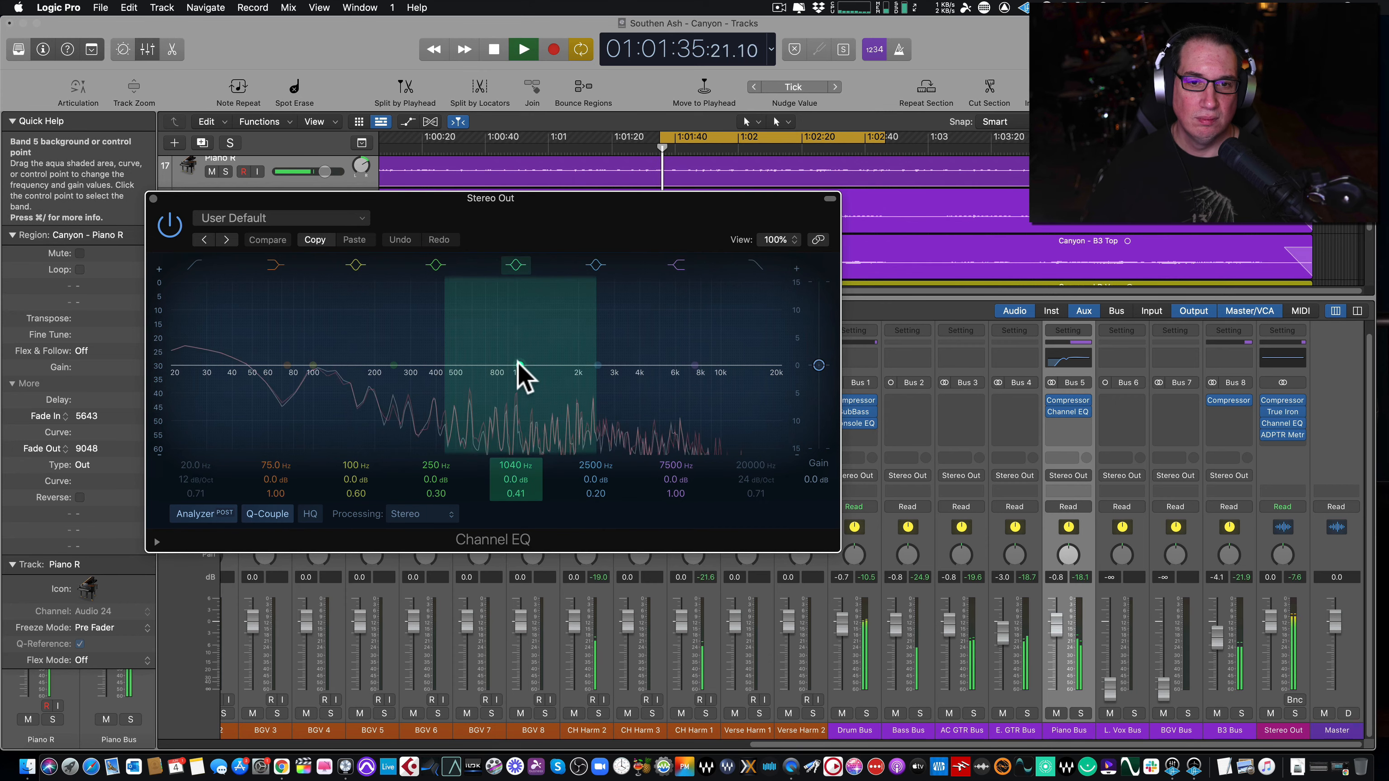
pyautogui.moveTo(519, 365); pyautogui.dragTo(553, 390)
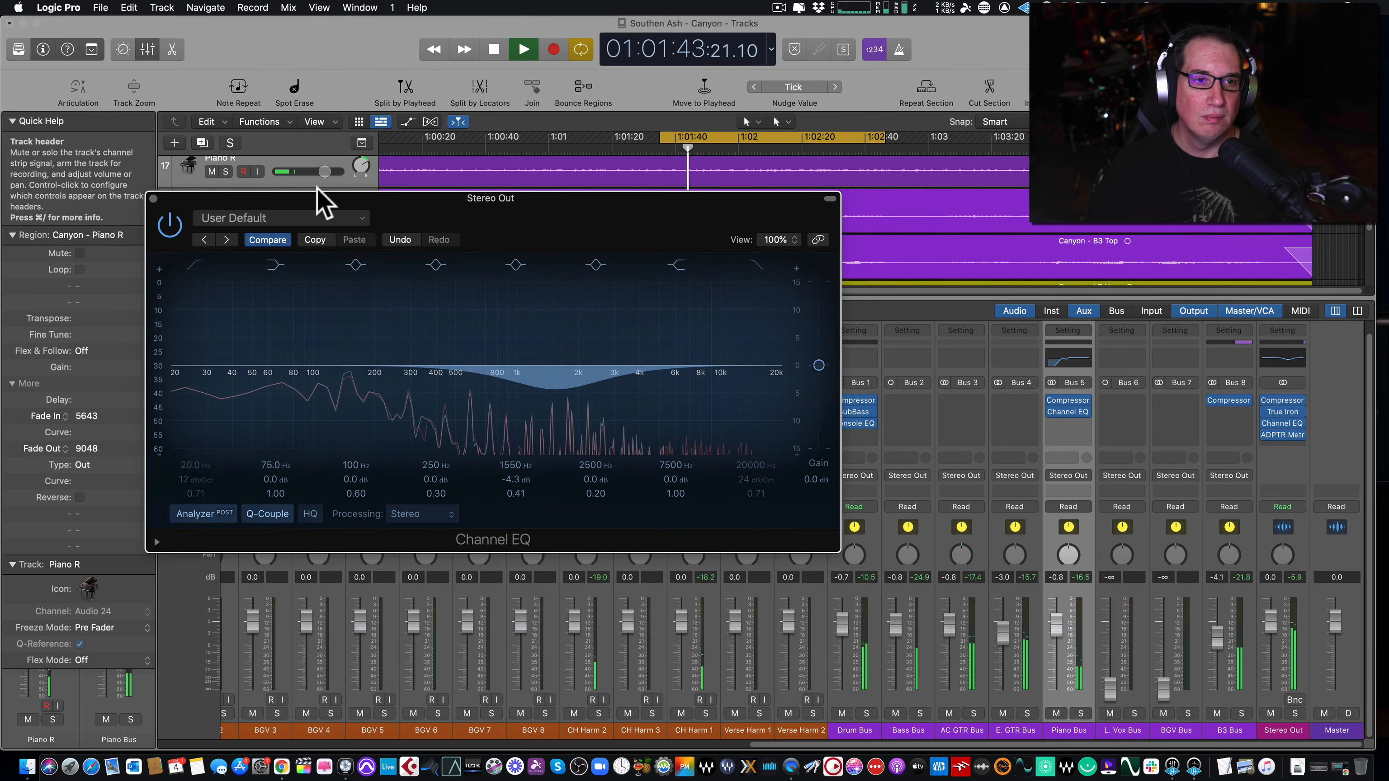
# - Open MetricAB switched to the reference and arrange it side by side with a shrunken Channel EQ window
pyautogui.click(1286, 435)
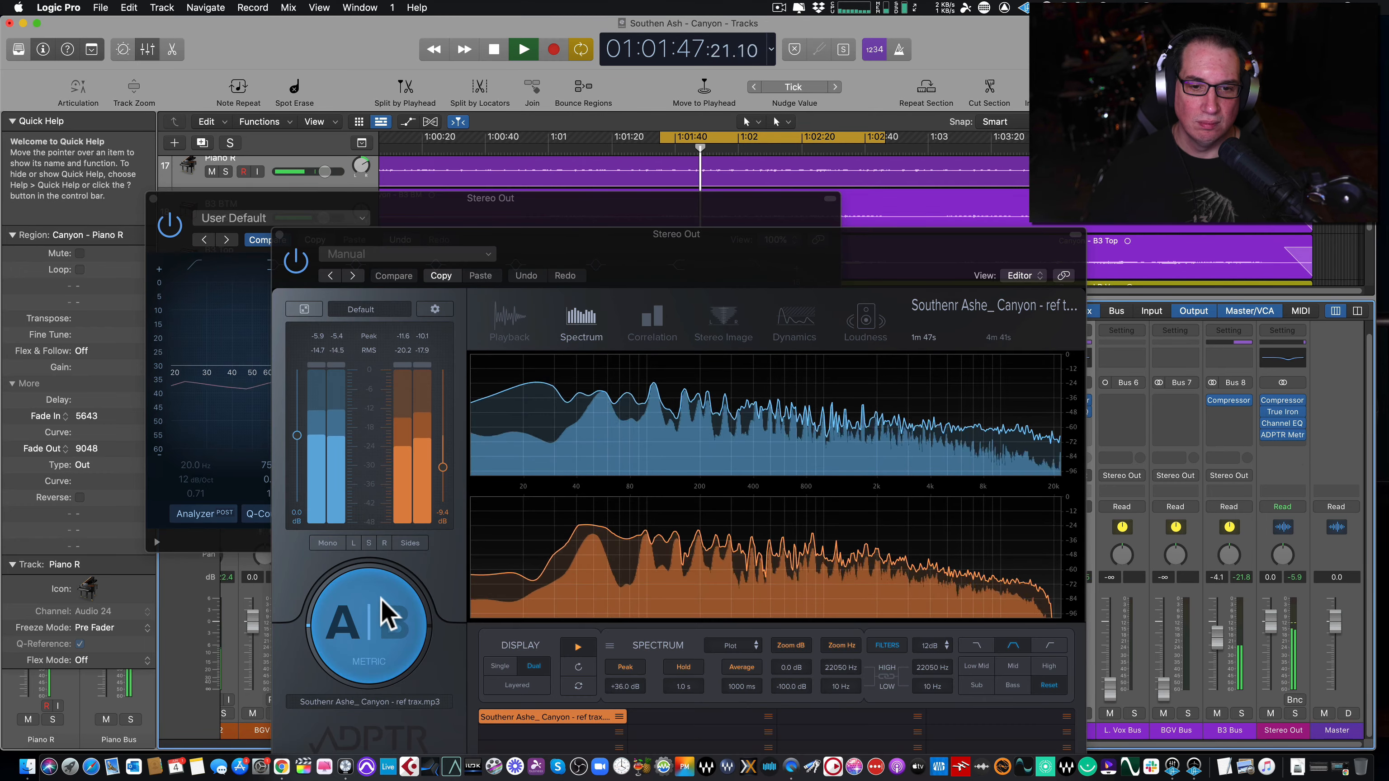
pyautogui.click(383, 613)
pyautogui.moveTo(620, 239); pyautogui.dragTo(776, 180)
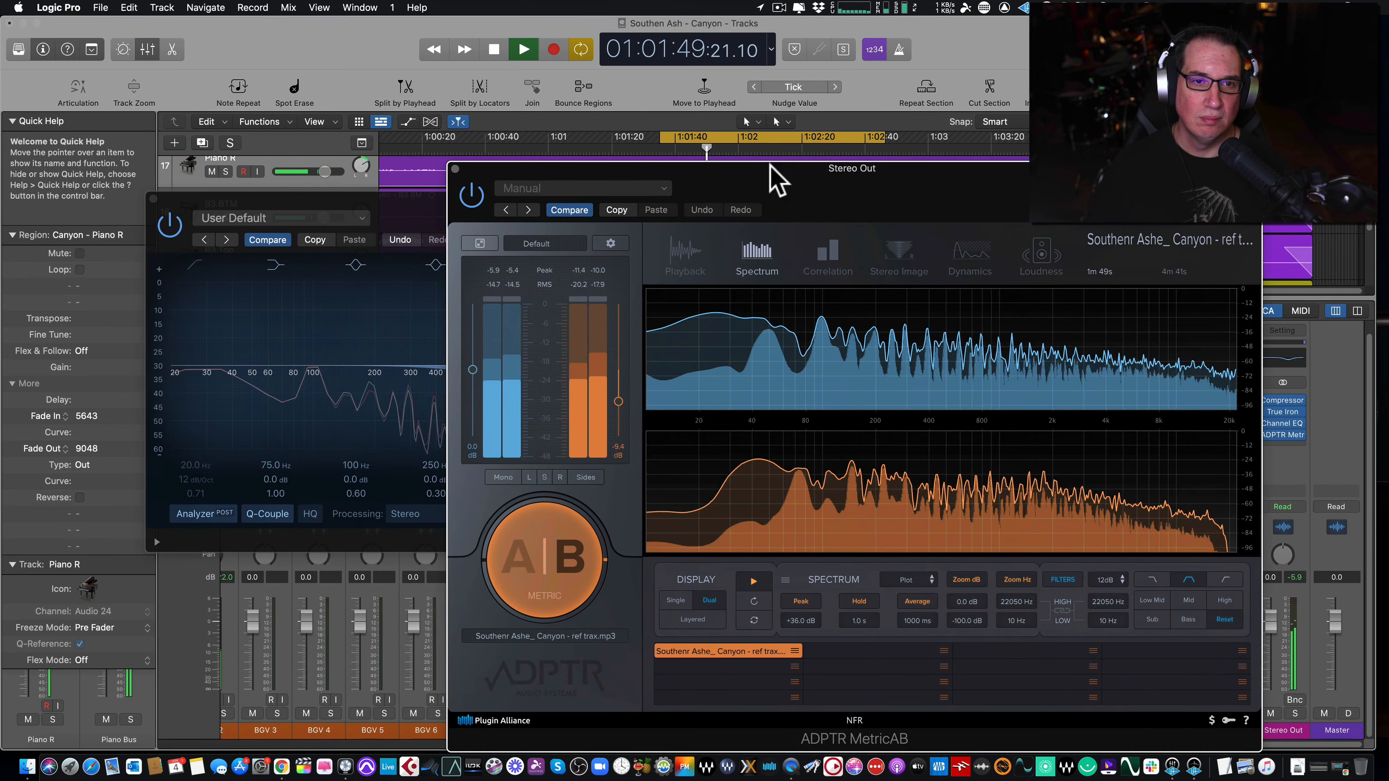
pyautogui.moveTo(388, 211); pyautogui.dragTo(279, 130)
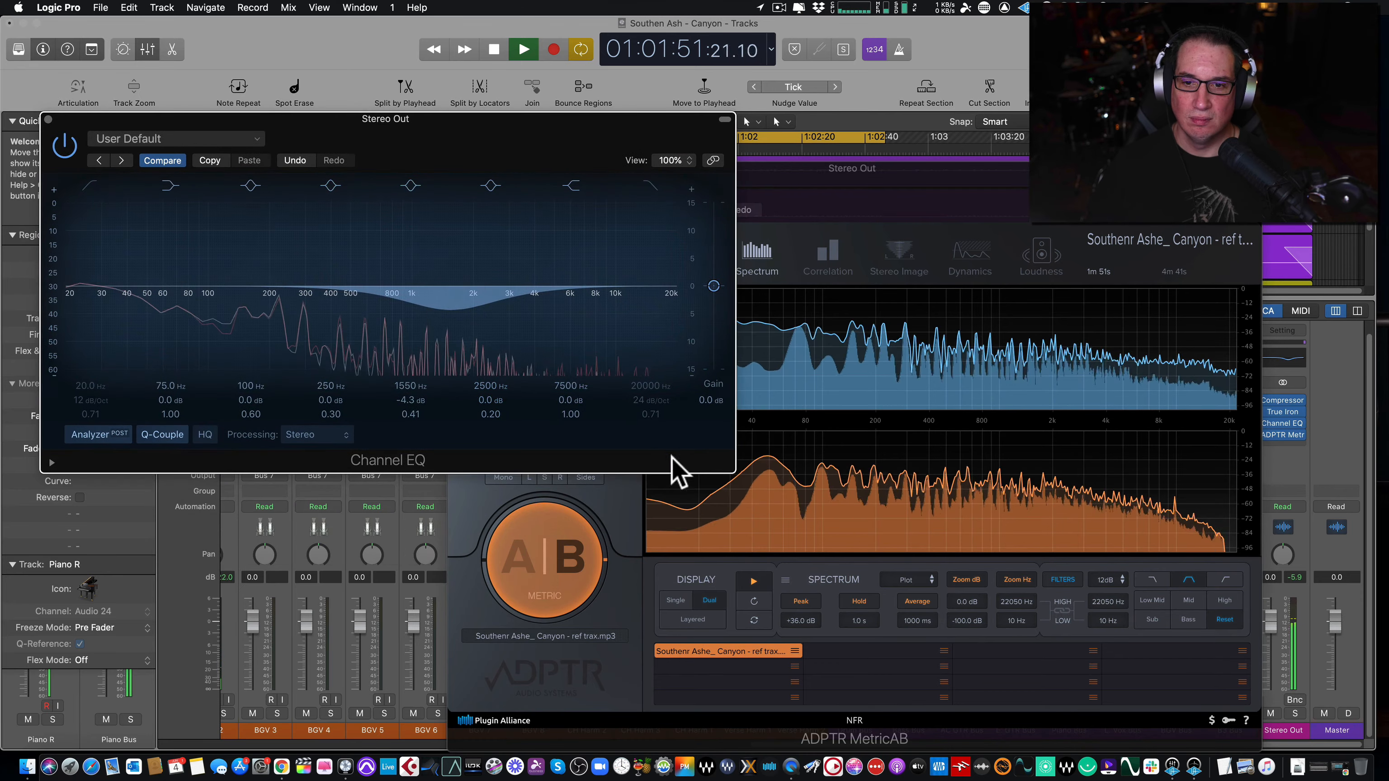
pyautogui.moveTo(733, 469); pyautogui.dragTo(507, 381)
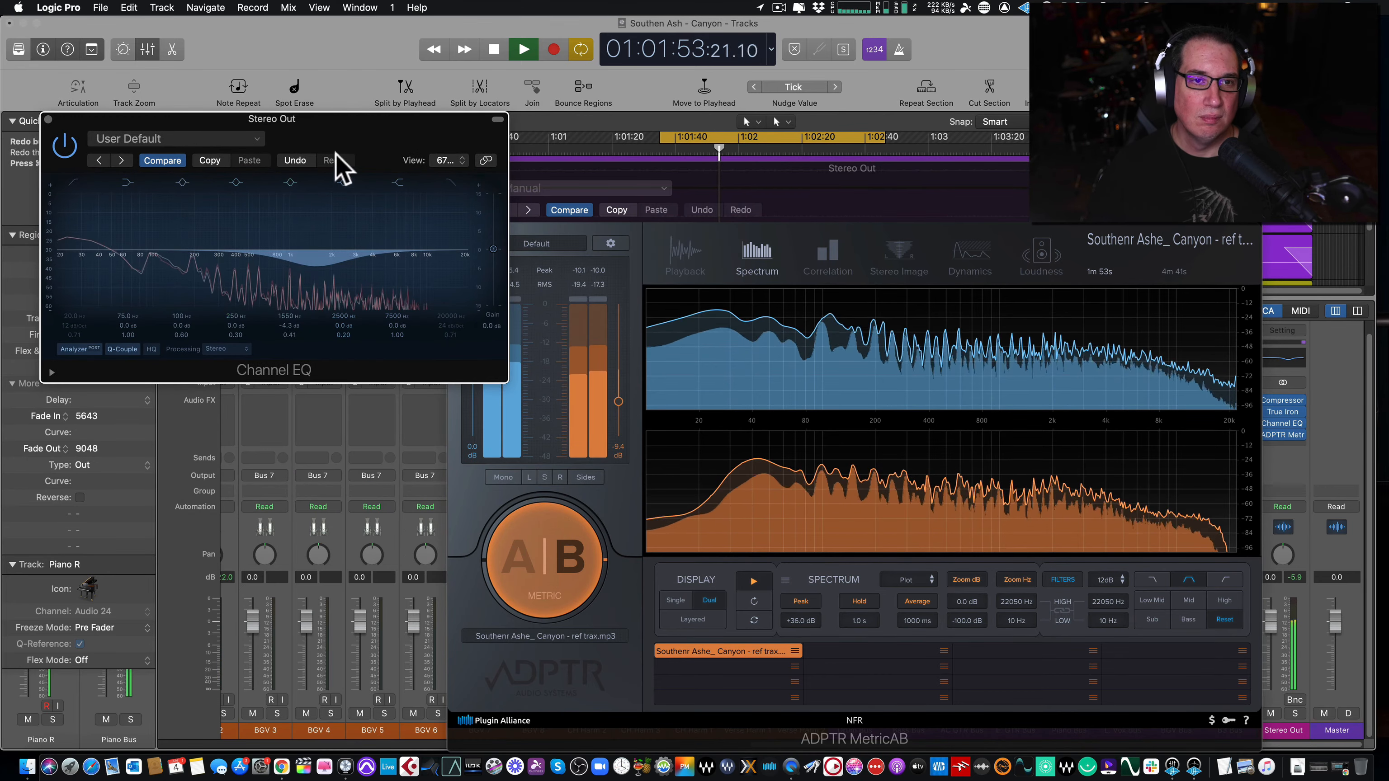
pyautogui.moveTo(335, 139); pyautogui.dragTo(287, 304)
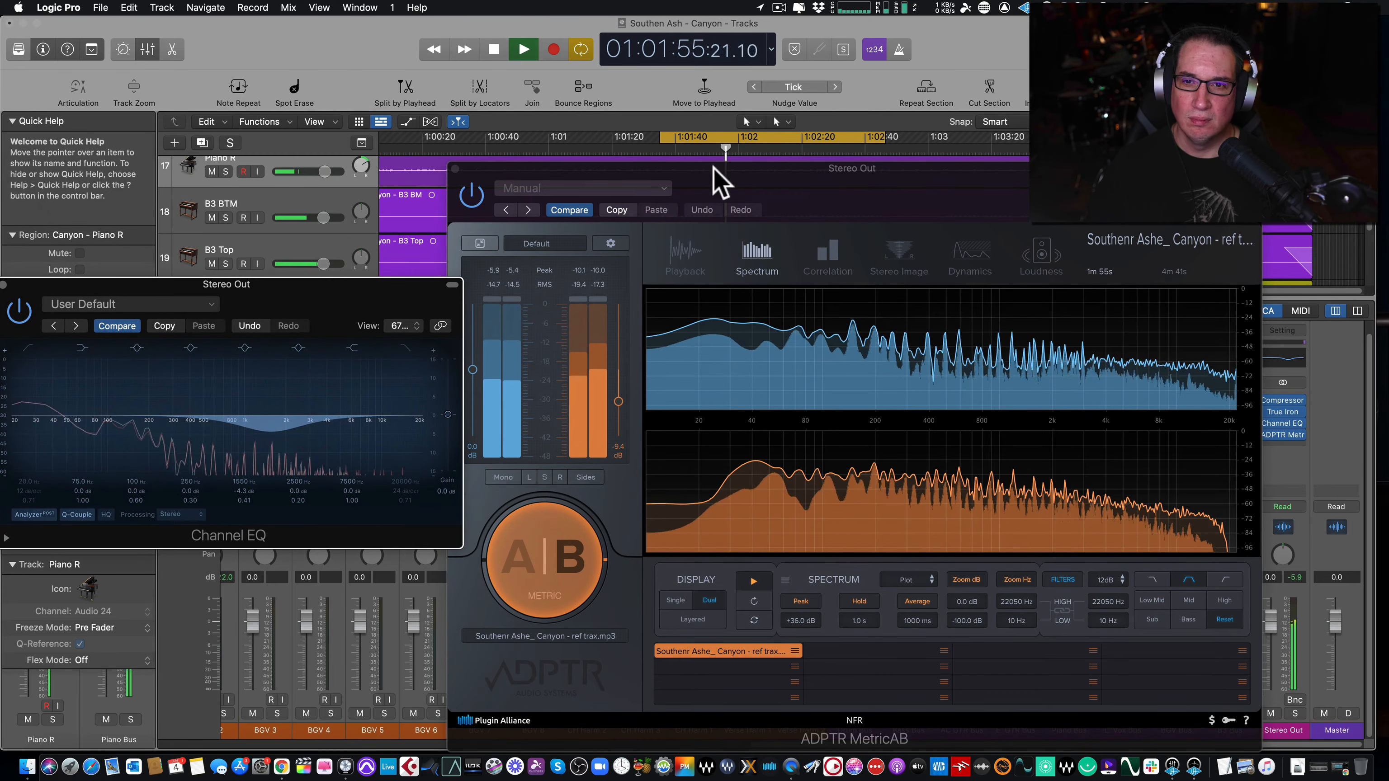
pyautogui.moveTo(730, 172); pyautogui.dragTo(765, 195)
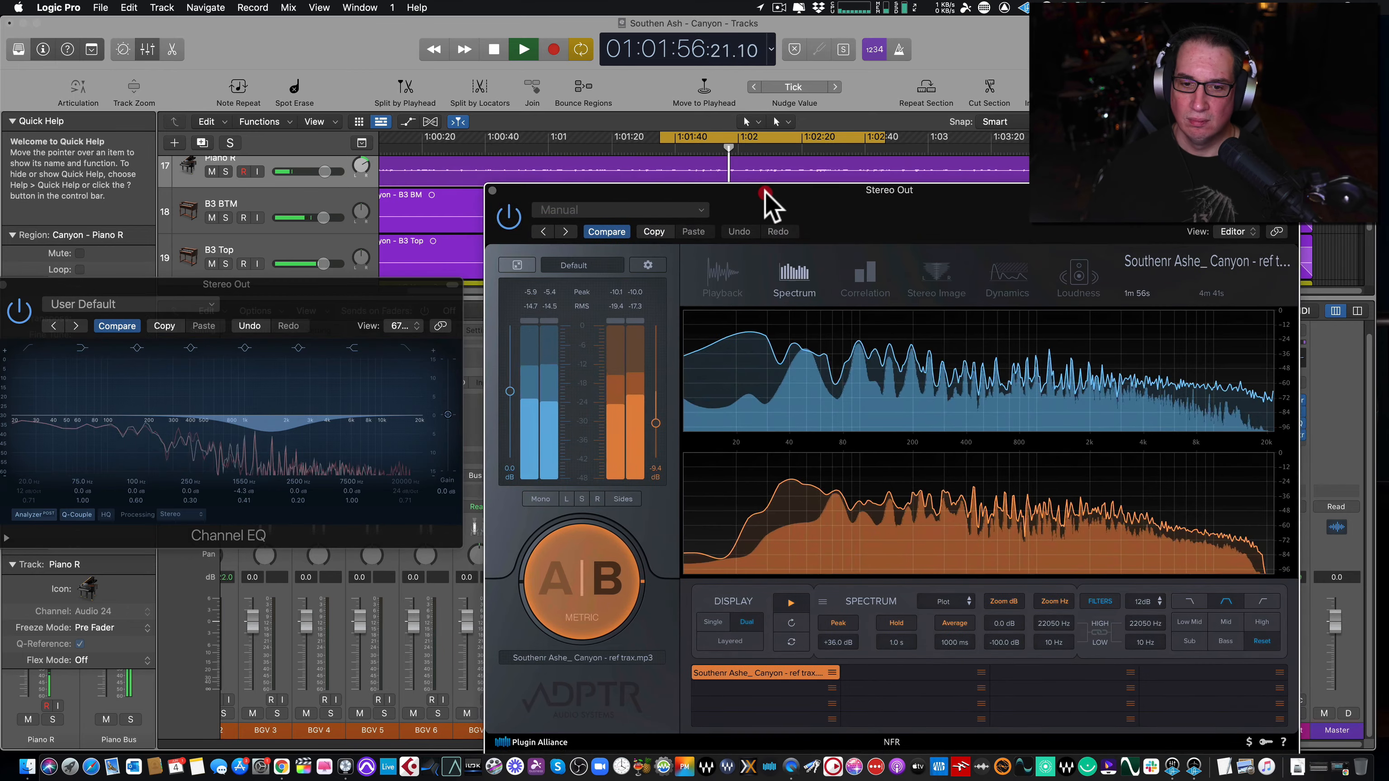
# - Switch MetricAB back to the mix with playback stopped, and move the Channel EQ window slightly higher beside it
pyautogui.click(588, 542)
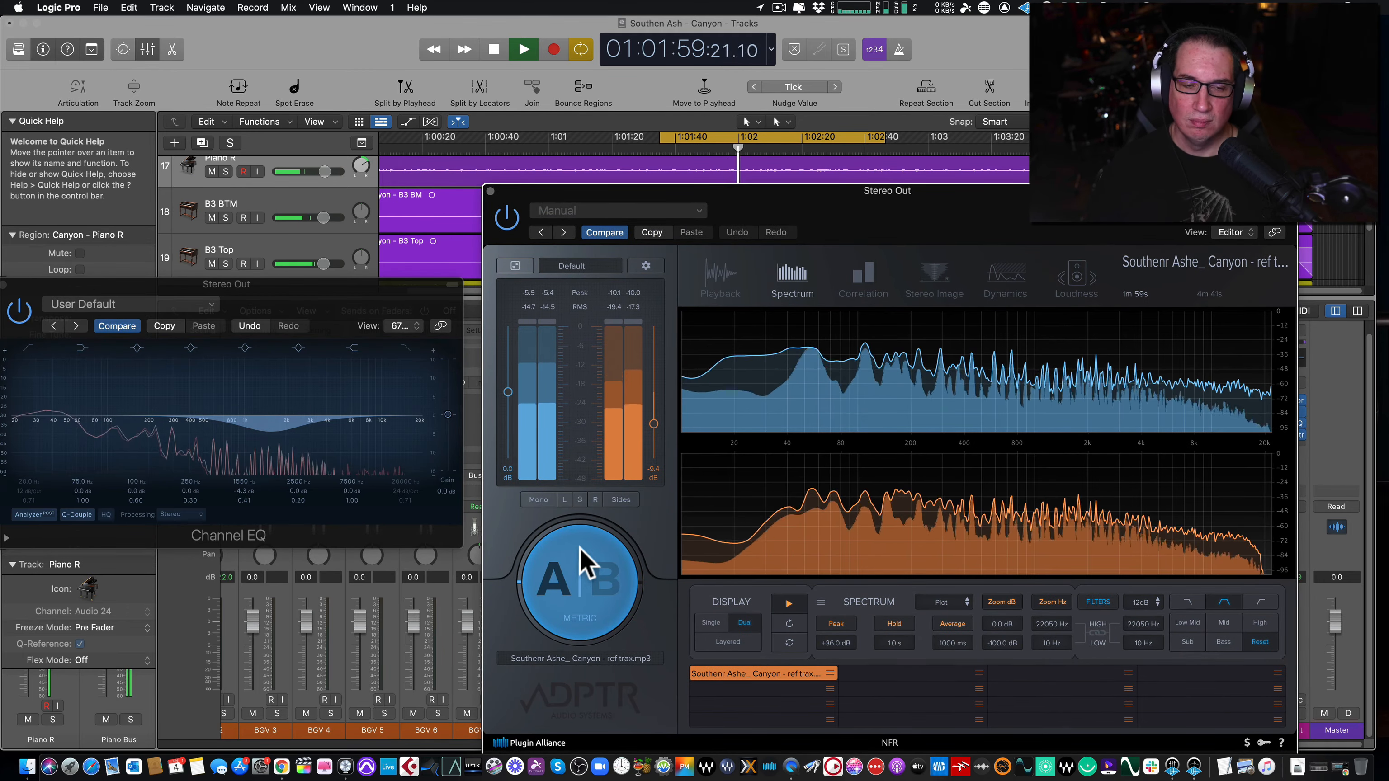
pyautogui.press('space')
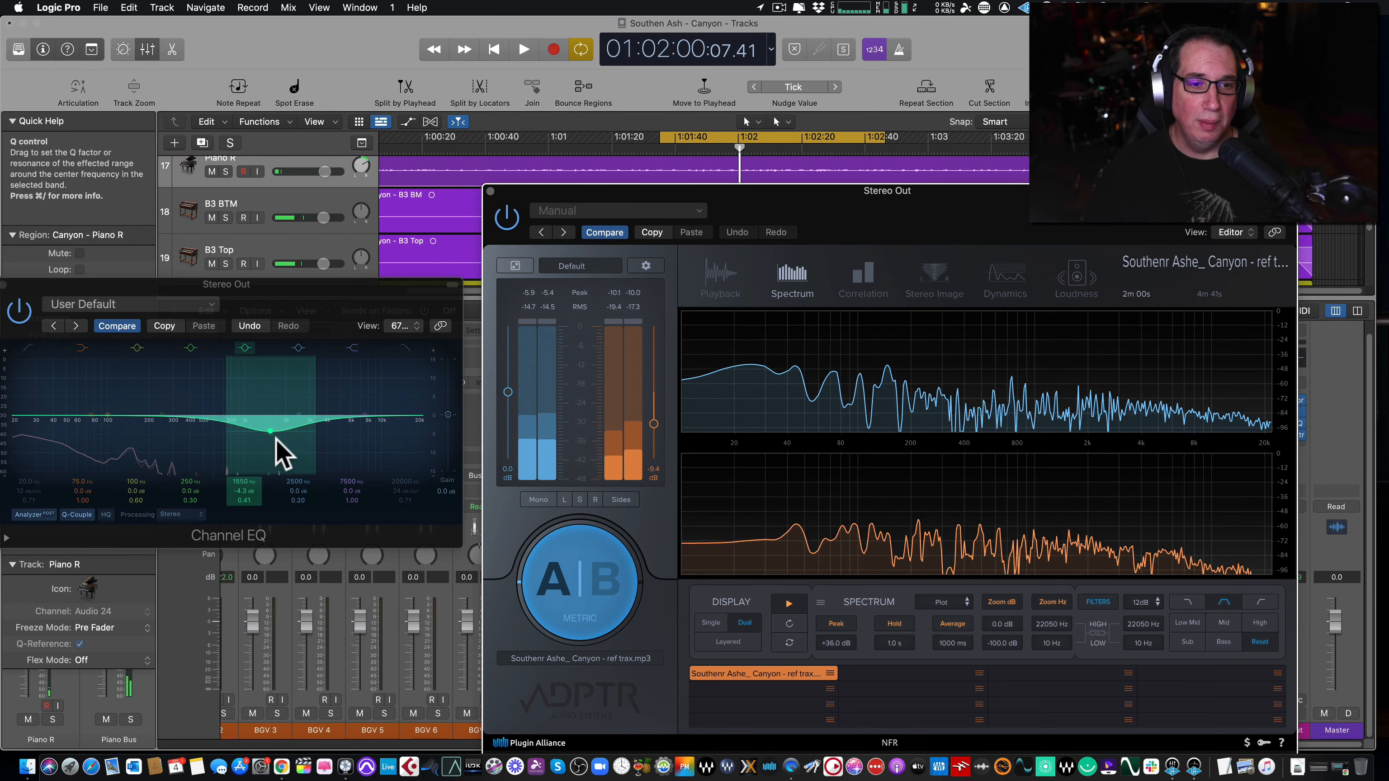
pyautogui.click(324, 286)
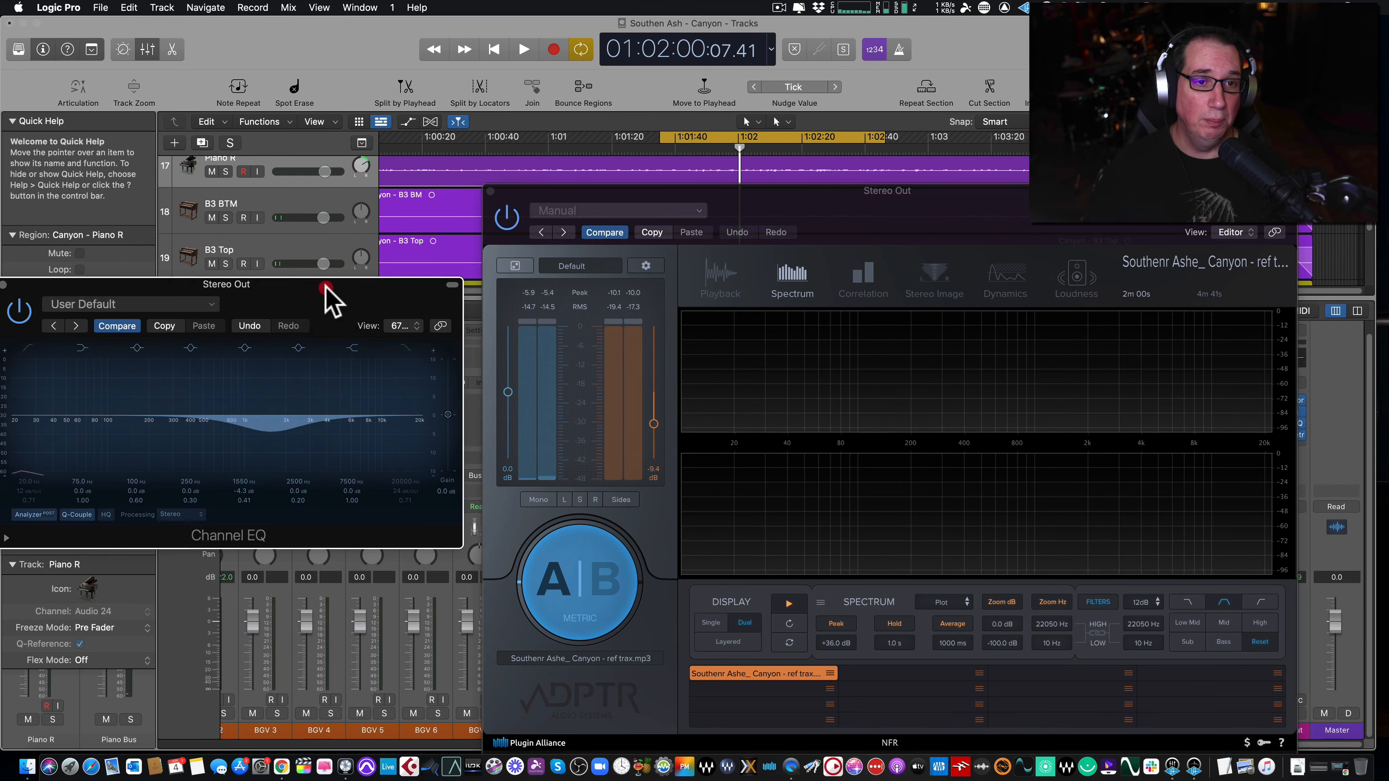
pyautogui.moveTo(326, 286); pyautogui.dragTo(334, 231)
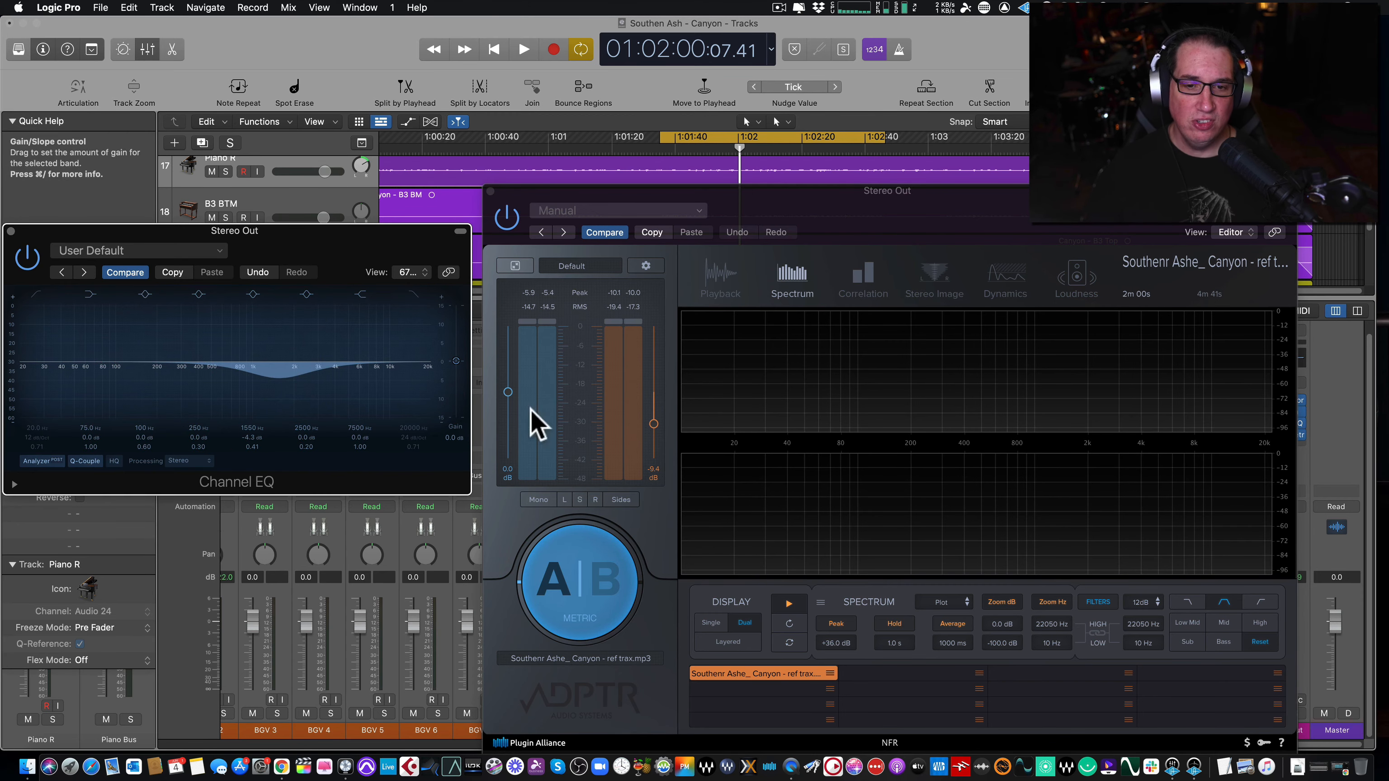
# - Move the MetricAB window higher, then play the loop to compare the mix with the reference, ending on the mix with playback stopped
pyautogui.moveTo(744, 211); pyautogui.dragTo(749, 194)
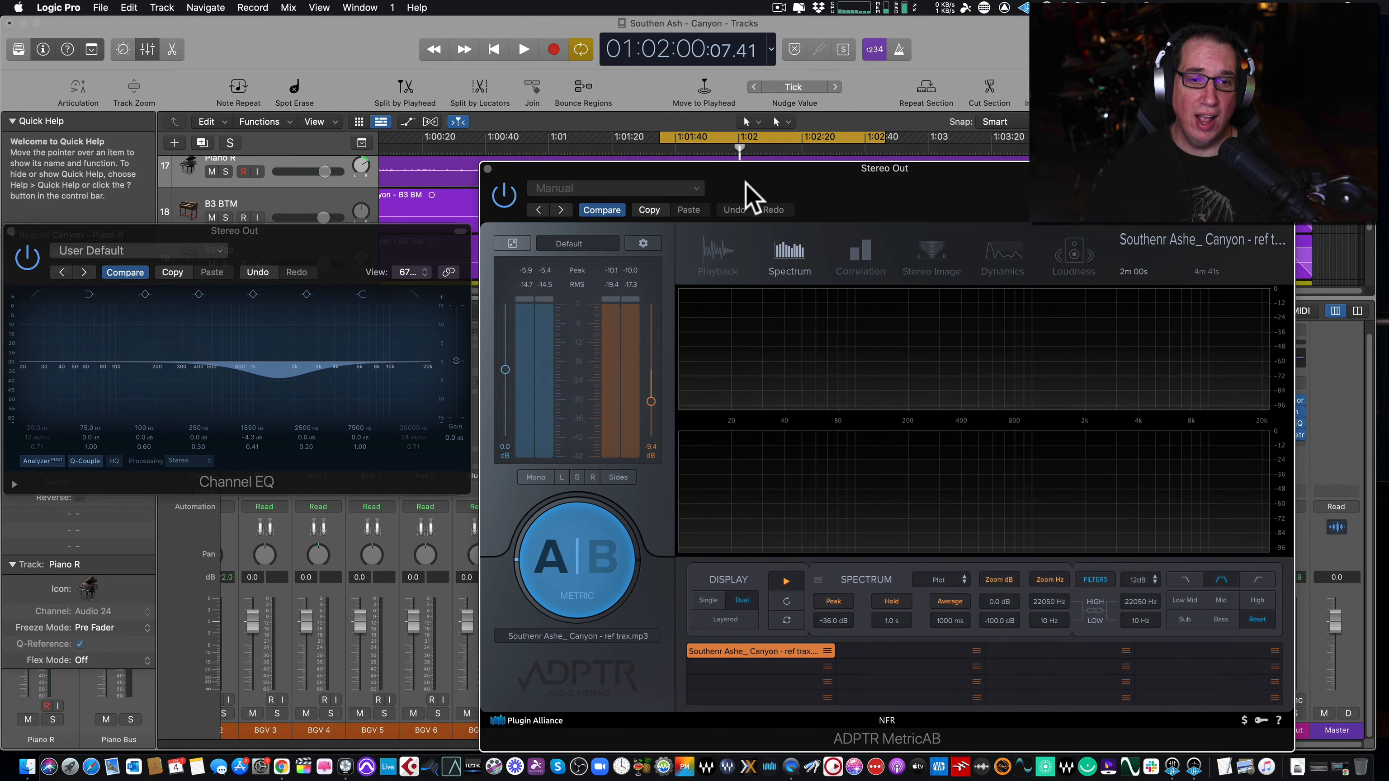
pyautogui.press('space')
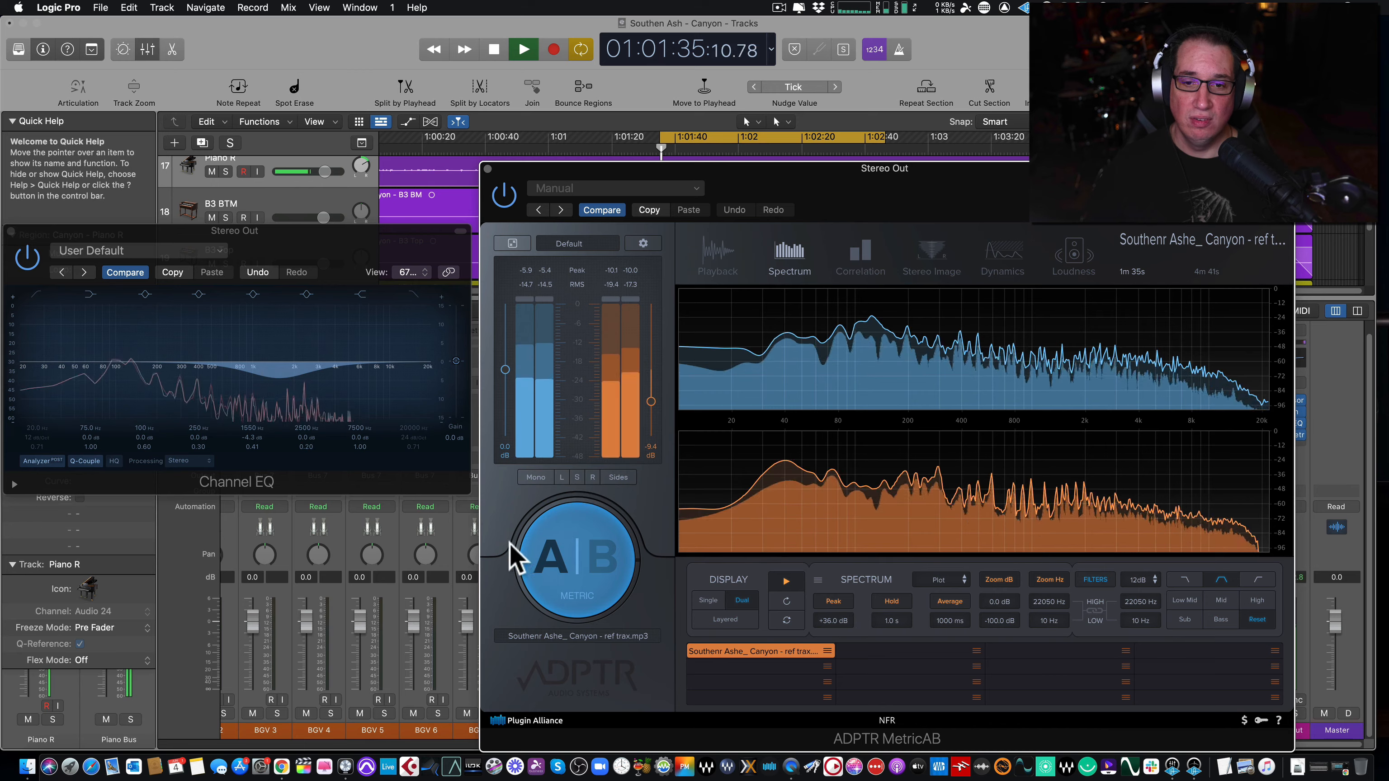
pyautogui.click(569, 559)
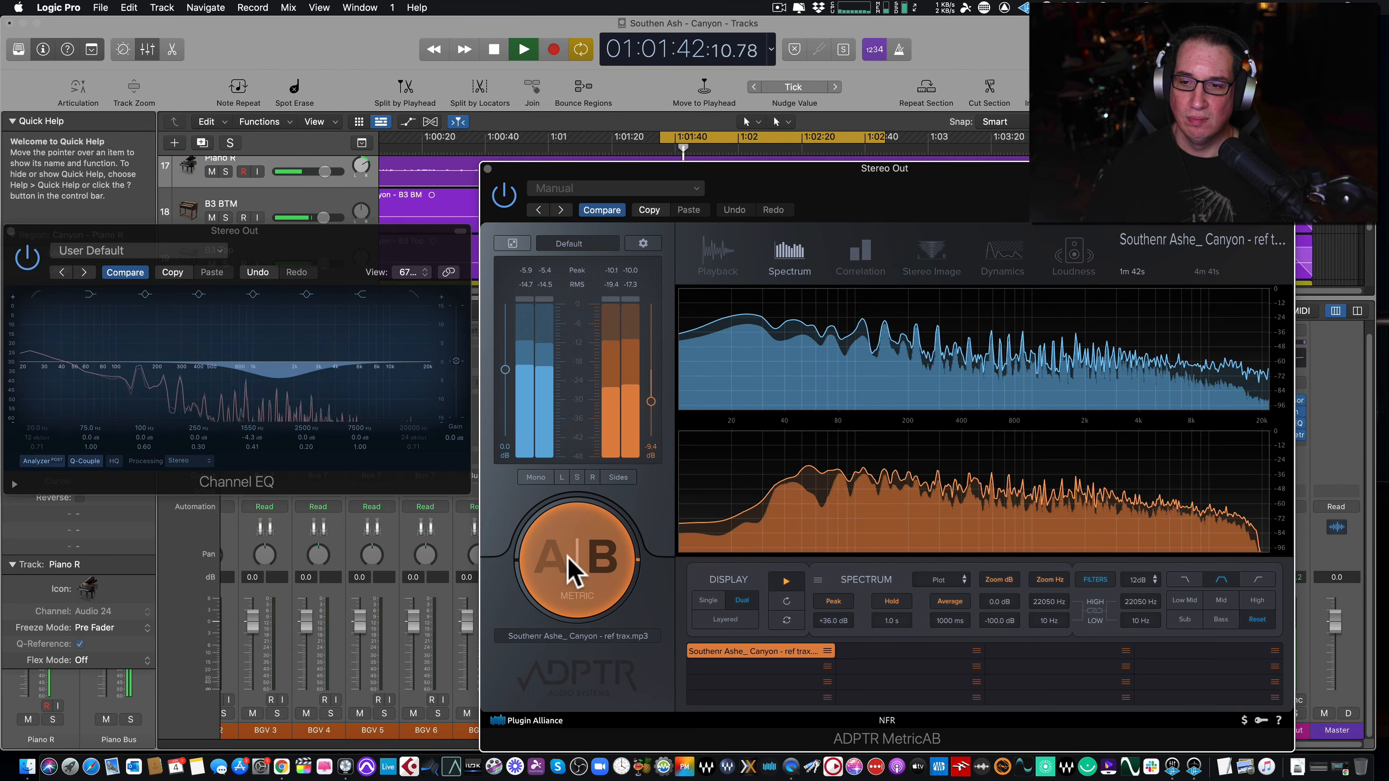
pyautogui.click(569, 559)
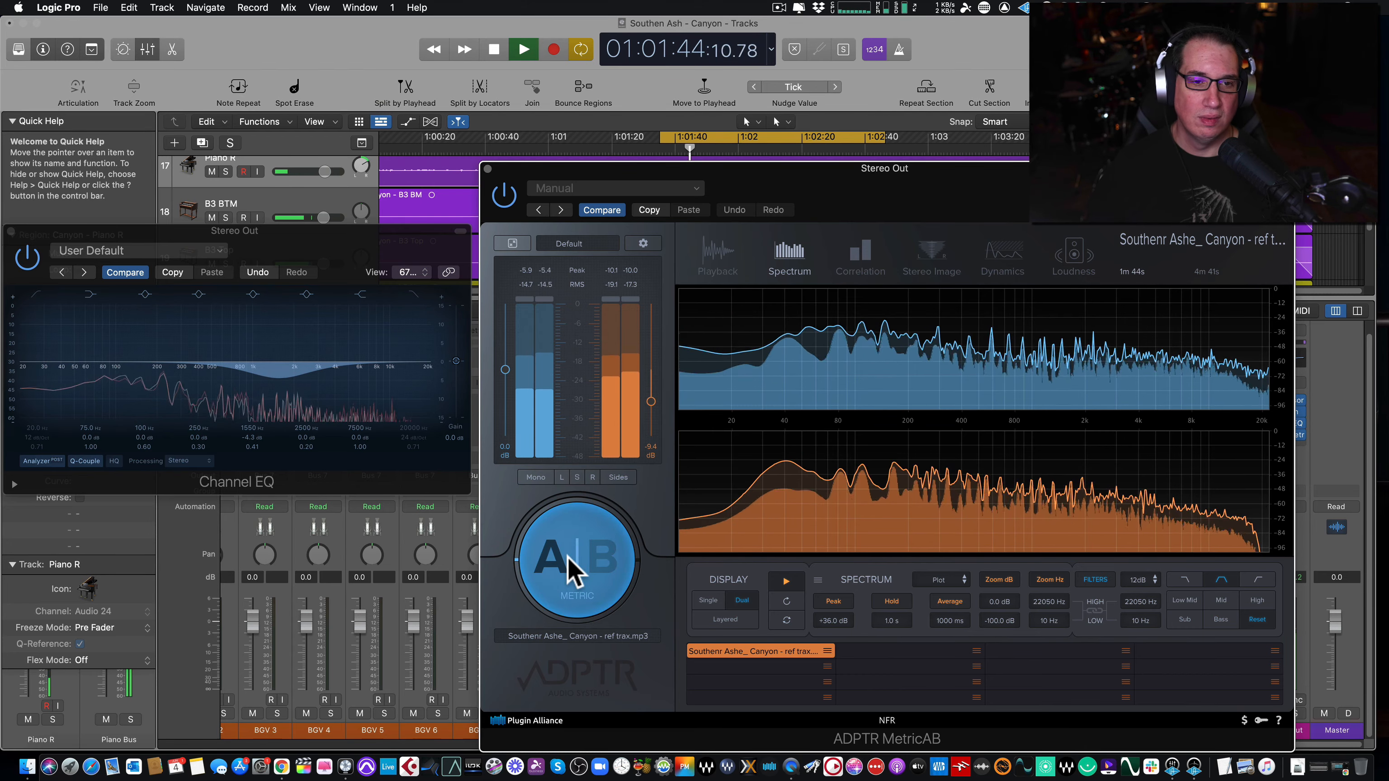
pyautogui.press('space')
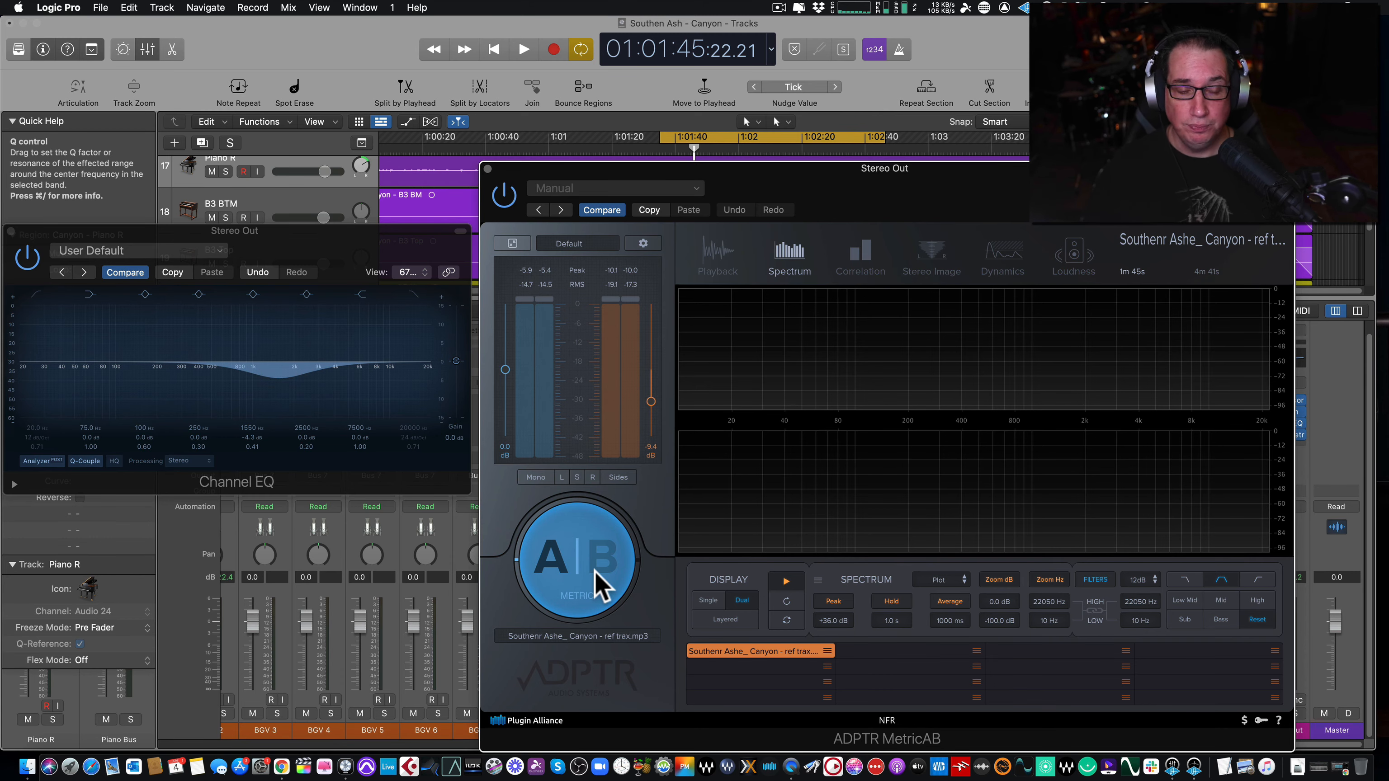
# - Raise the MetricAB window slightly more, restart loop playback on the mix and switch MetricAB to the reference
pyautogui.moveTo(773, 168)
pyautogui.mouseDown()
pyautogui.moveTo(771, 156)
pyautogui.moveTo(785, 179)
pyautogui.moveTo(788, 154)
pyautogui.mouseUp()
pyautogui.moveTo(790, 174); pyautogui.dragTo(786, 181)
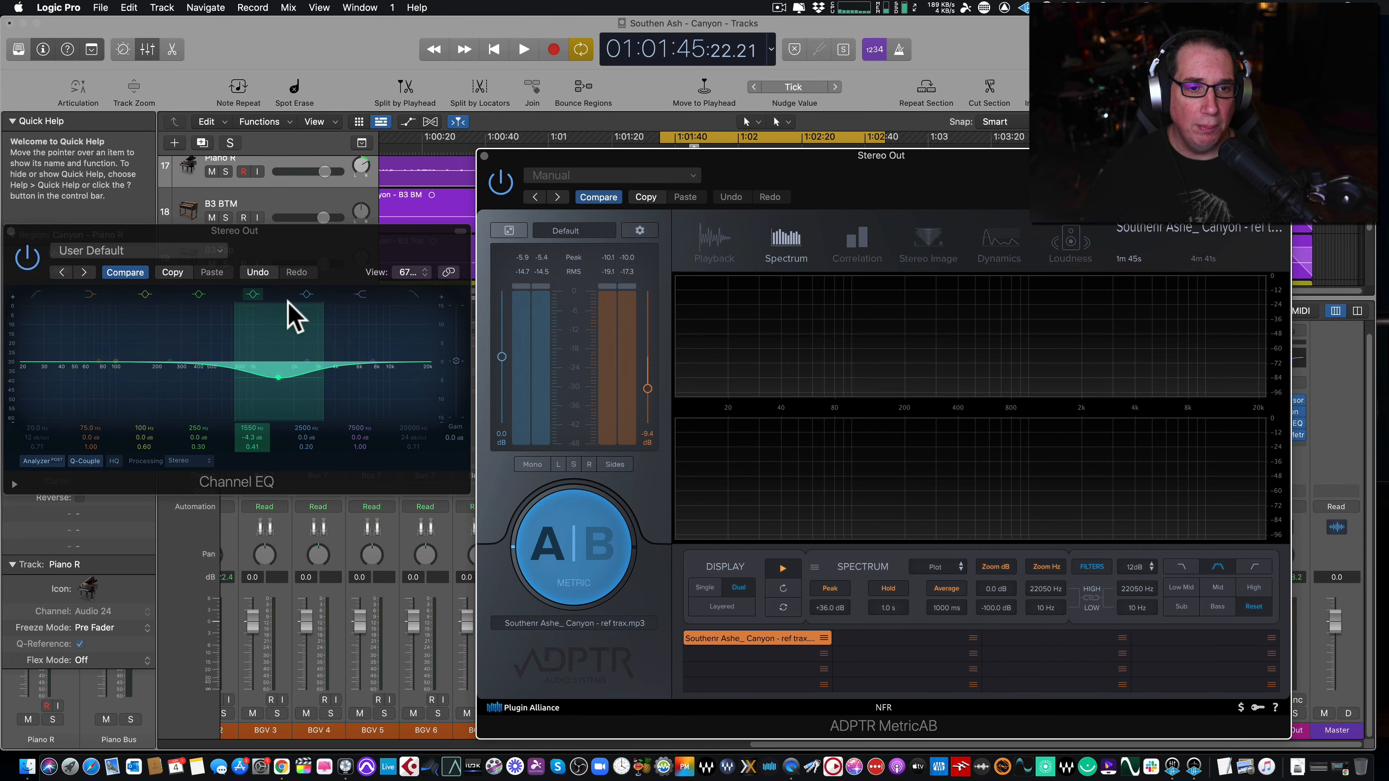
pyautogui.press('space')
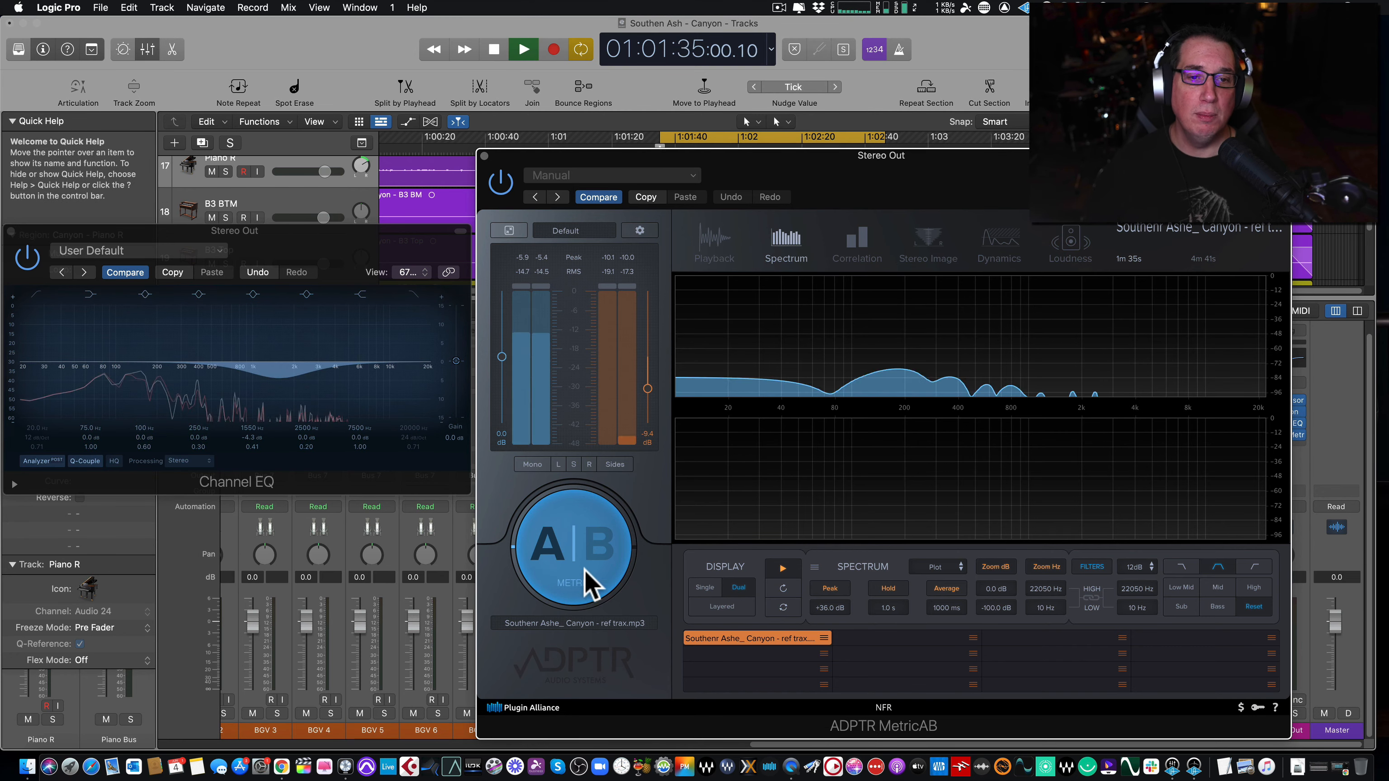
pyautogui.click(572, 533)
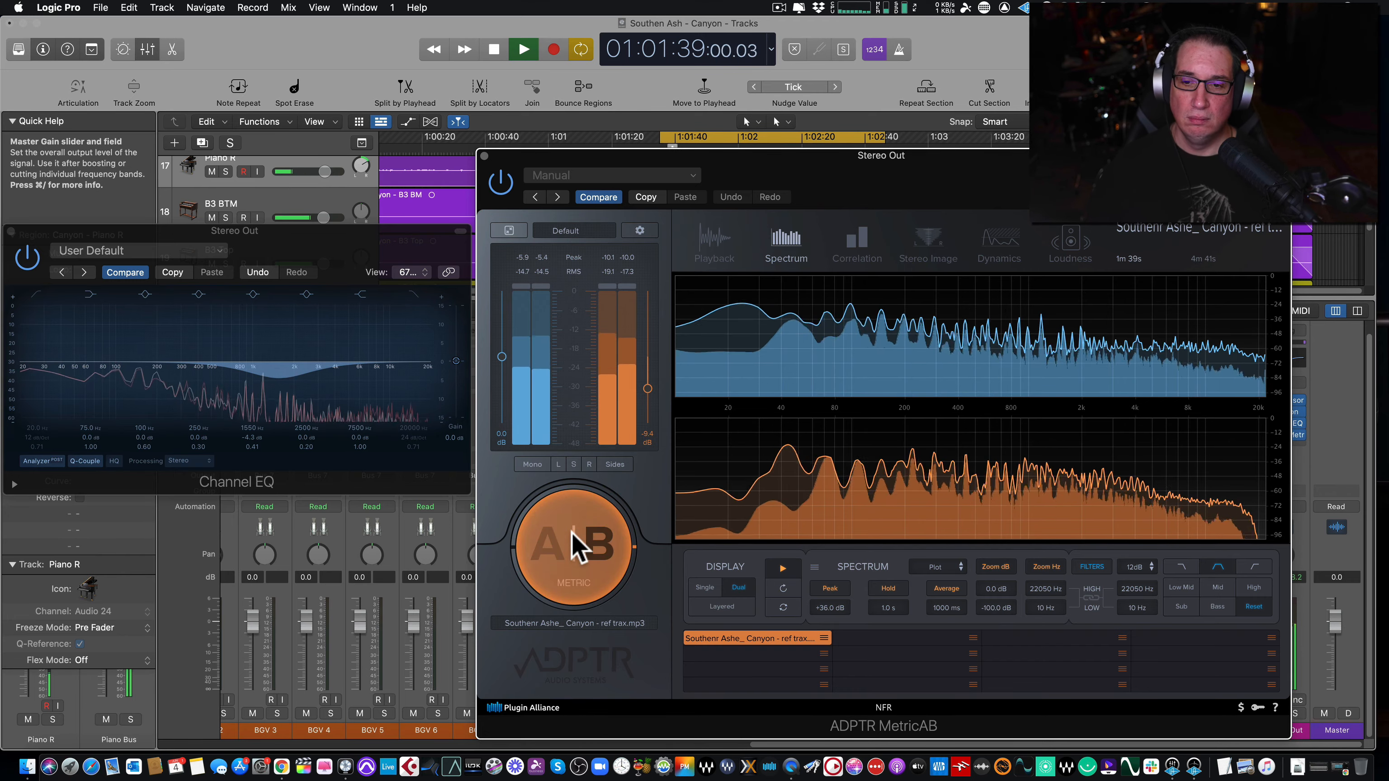